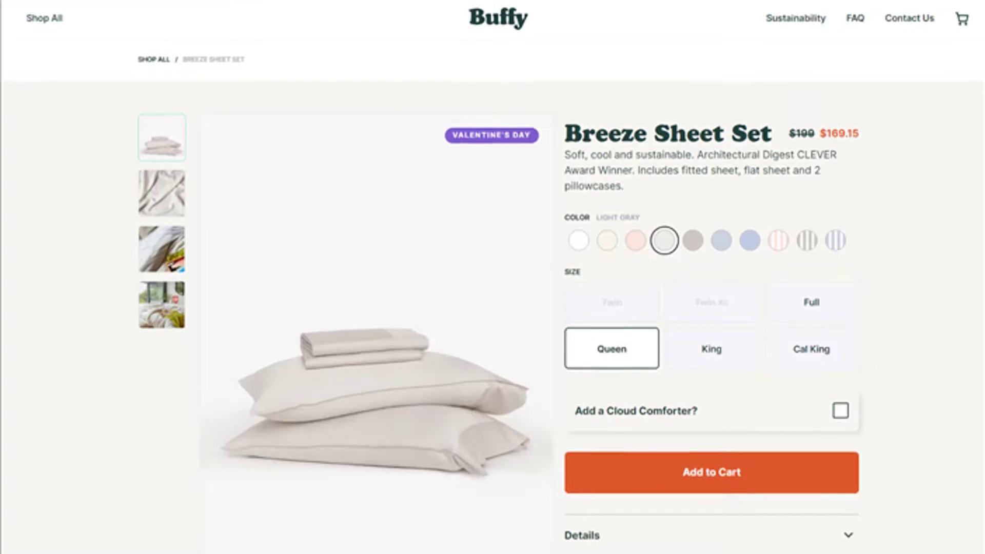
Open the Shopify install link from the YouTube video description in a new tab
{"action": "scroll", "coordinate": [493, 277], "scroll_direction": "down", "scroll_amount": 2}
{"action": "scroll", "coordinate": [493, 277], "scroll_direction": "down", "scroll_amount": 3}
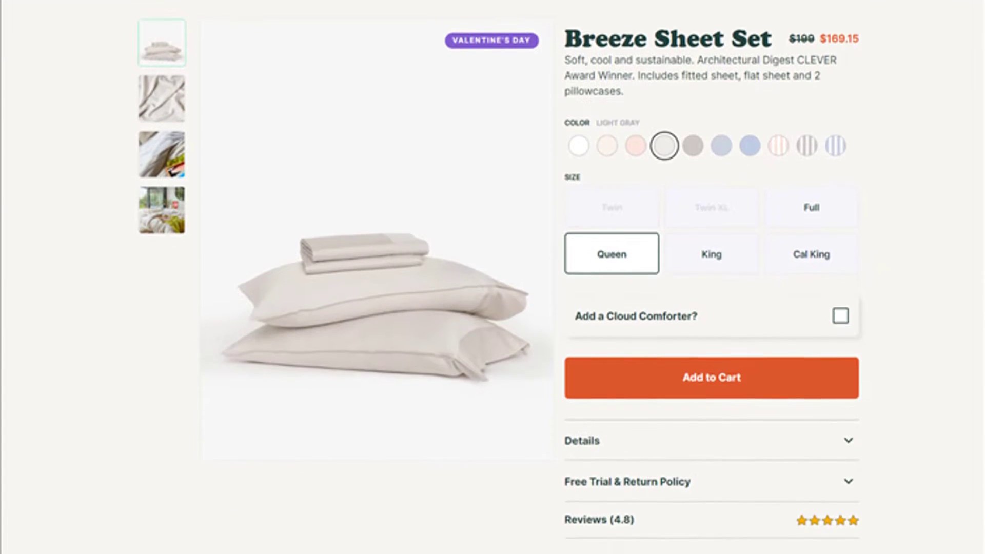
{"action": "scroll", "coordinate": [493, 277], "scroll_direction": "down", "scroll_amount": 6}
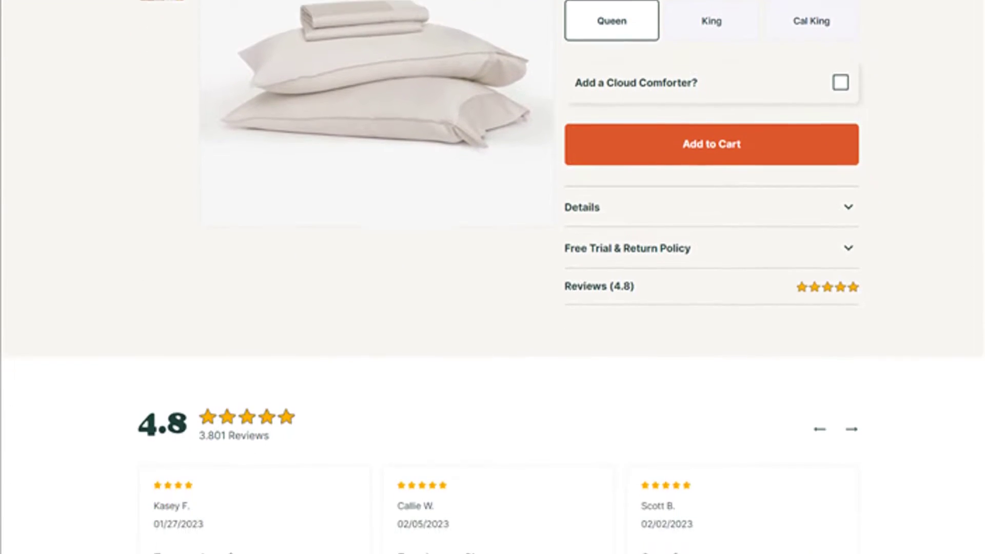
{"action": "scroll", "coordinate": [493, 277], "scroll_direction": "down", "scroll_amount": 9}
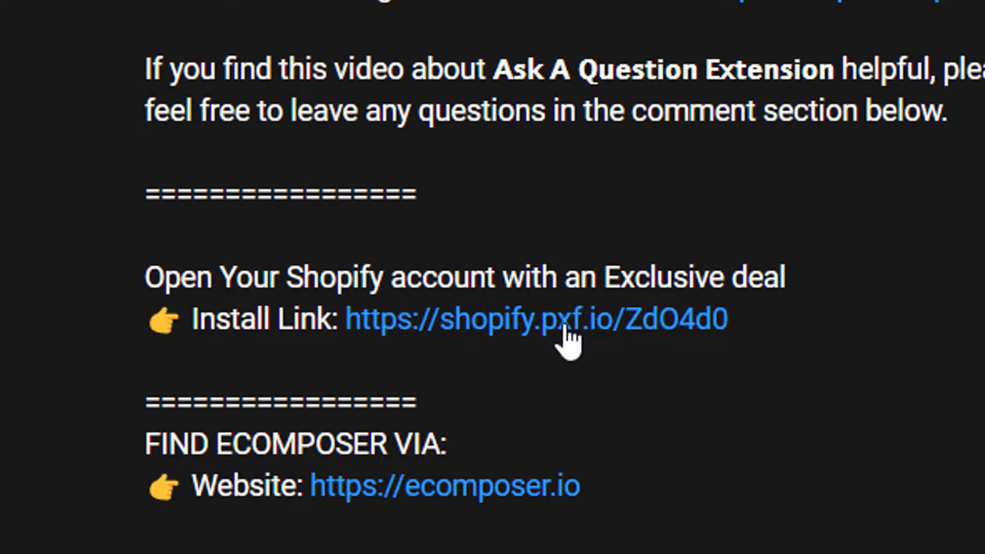
{"action": "left_click", "coordinate": [569, 342]}
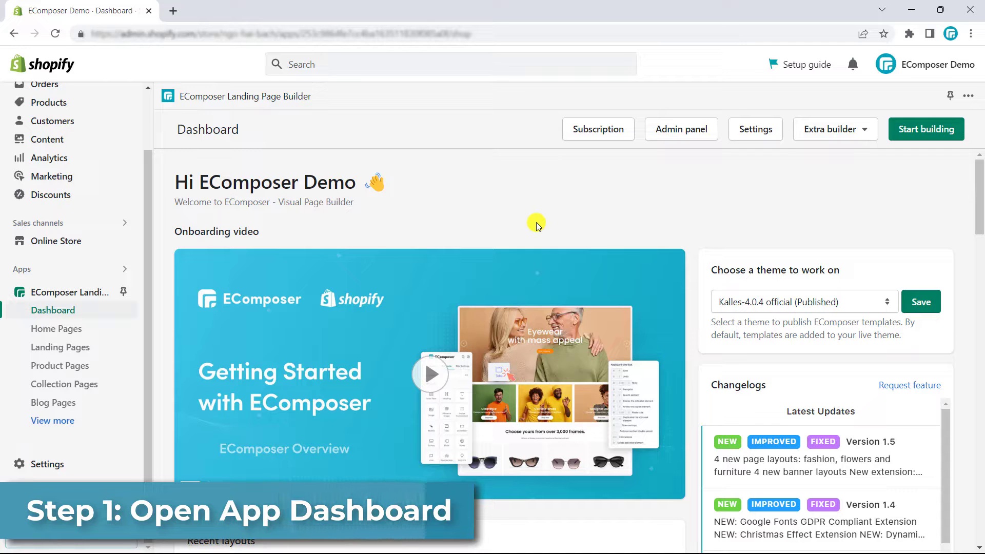
Start building a new page from Product pages using Build product page
{"action": "left_click", "coordinate": [905, 133]}
{"action": "scroll", "coordinate": [433, 316], "scroll_direction": "down", "scroll_amount": 1}
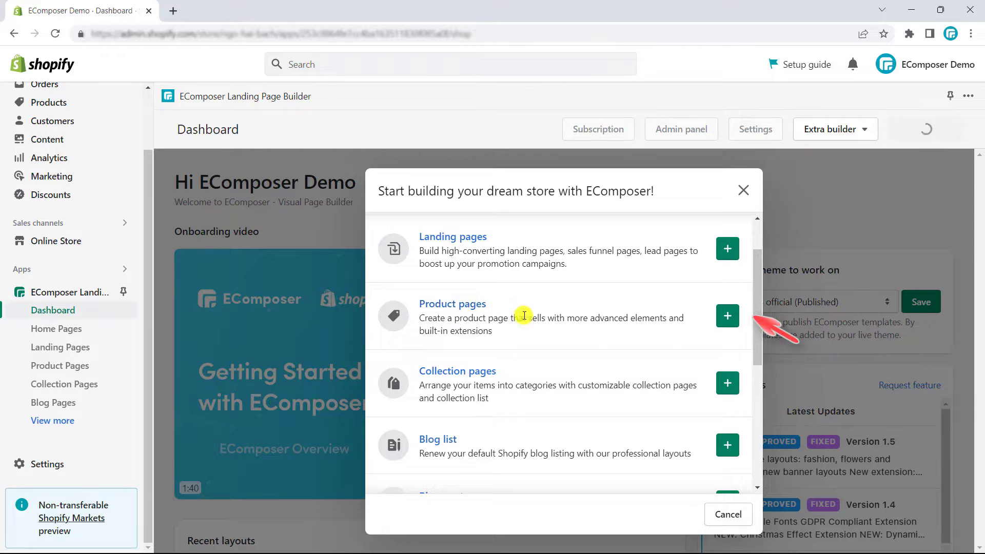
{"action": "left_click", "coordinate": [728, 317]}
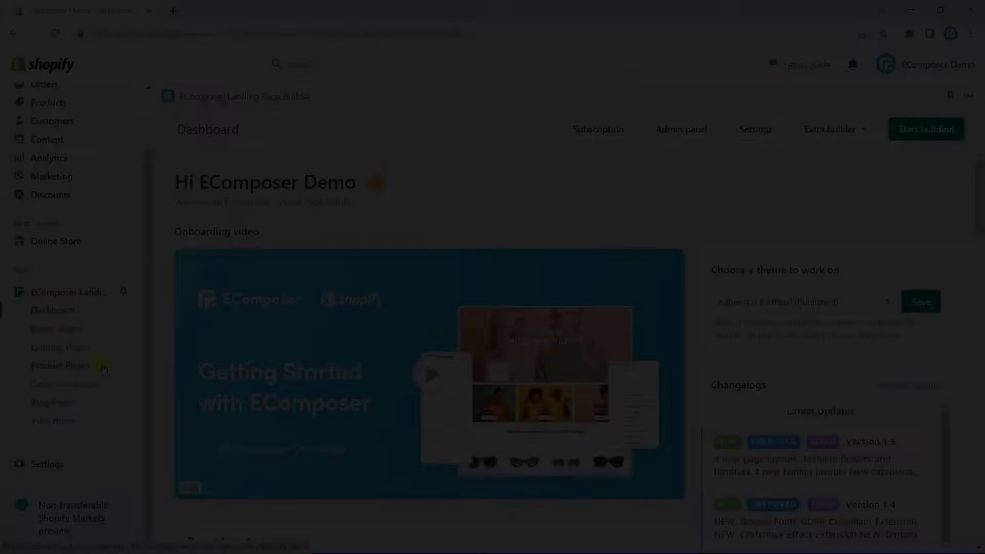
{"action": "left_click", "coordinate": [101, 366]}
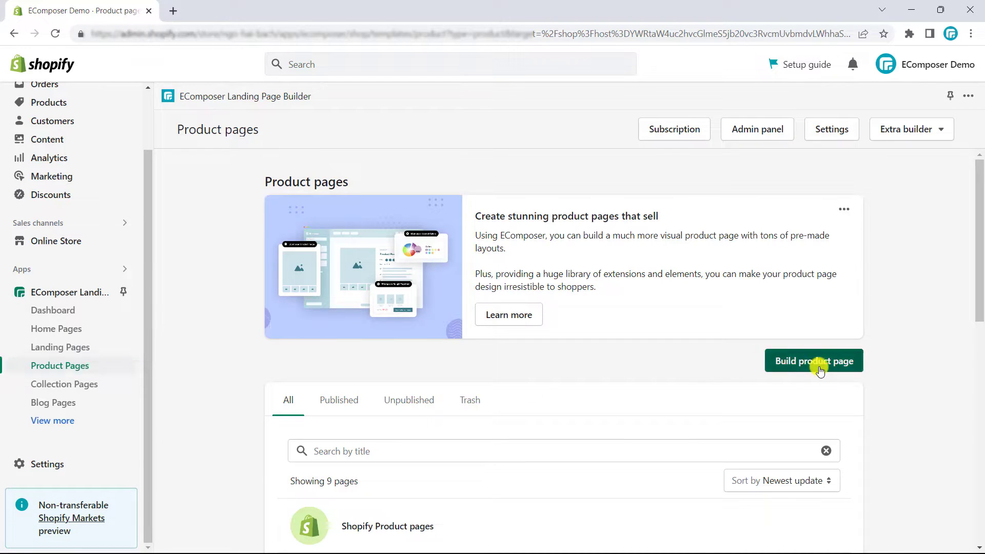
{"action": "left_click", "coordinate": [816, 361]}
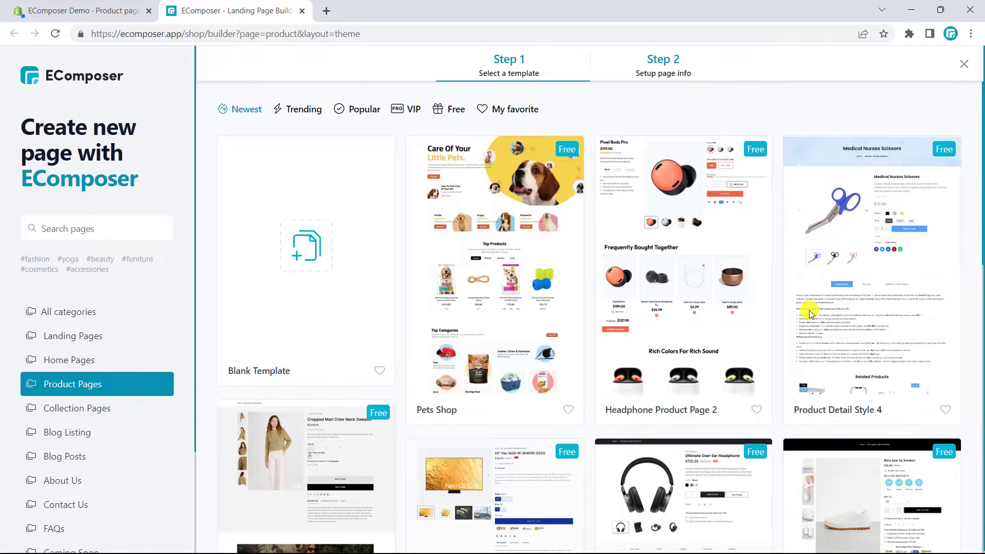
Browse the product page templates and choose the Digital Product template
{"action": "scroll", "coordinate": [313, 295], "scroll_direction": "down", "scroll_amount": 2}
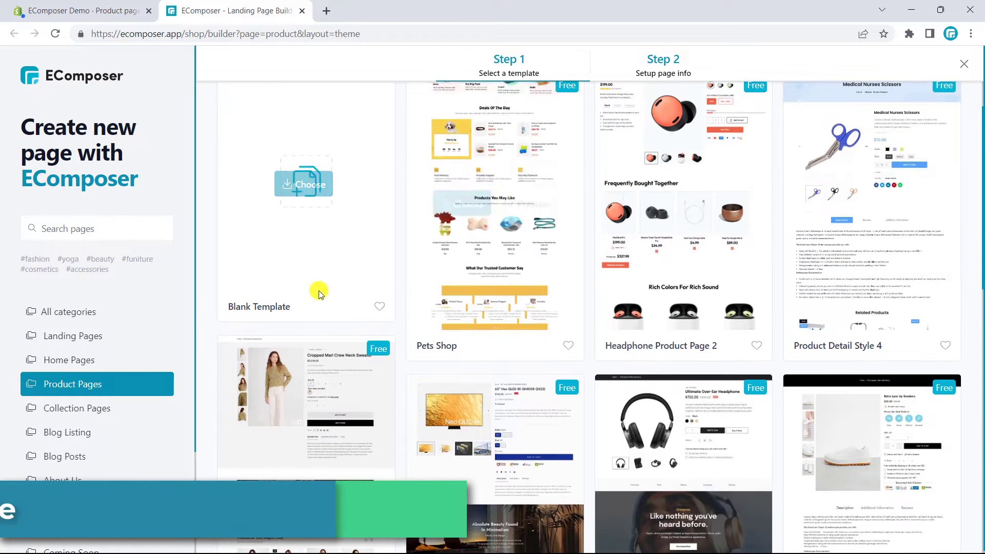
{"action": "scroll", "coordinate": [261, 313], "scroll_direction": "down", "scroll_amount": 3}
{"action": "scroll", "coordinate": [200, 333], "scroll_direction": "down", "scroll_amount": 3}
{"action": "scroll", "coordinate": [200, 336], "scroll_direction": "down", "scroll_amount": 5}
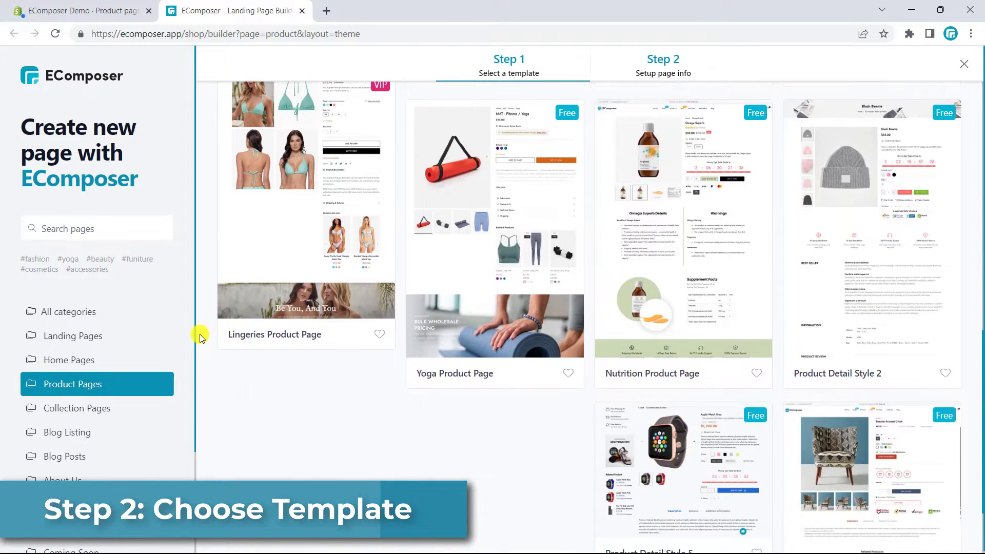
{"action": "scroll", "coordinate": [200, 336], "scroll_direction": "up", "scroll_amount": 4}
{"action": "scroll", "coordinate": [199, 334], "scroll_direction": "up", "scroll_amount": 5}
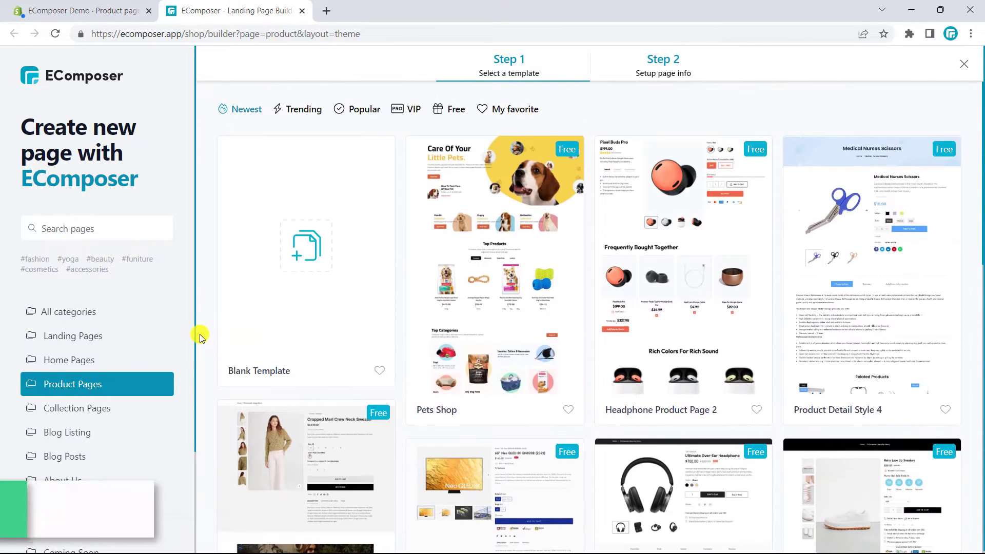
{"action": "scroll", "coordinate": [199, 334], "scroll_direction": "down", "scroll_amount": 3}
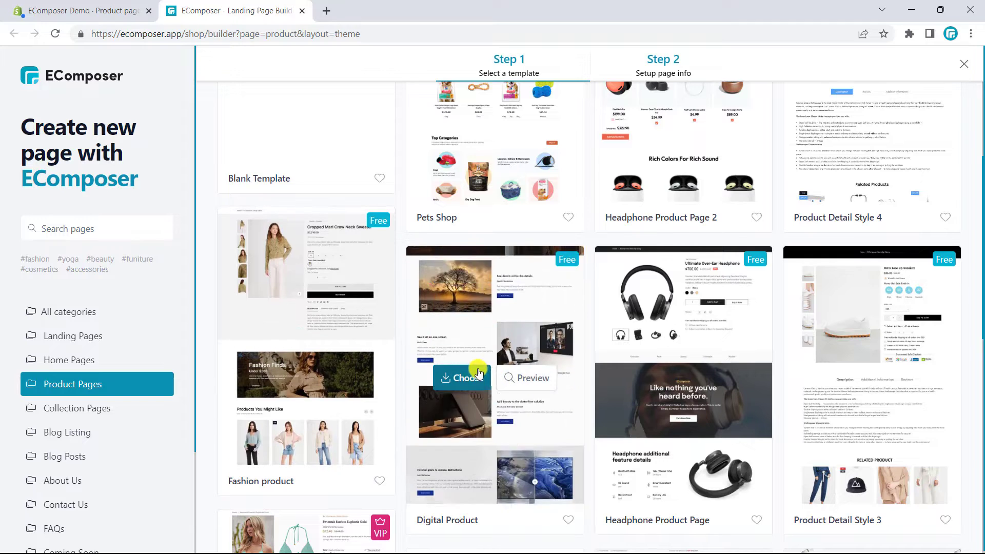
{"action": "left_click", "coordinate": [473, 377]}
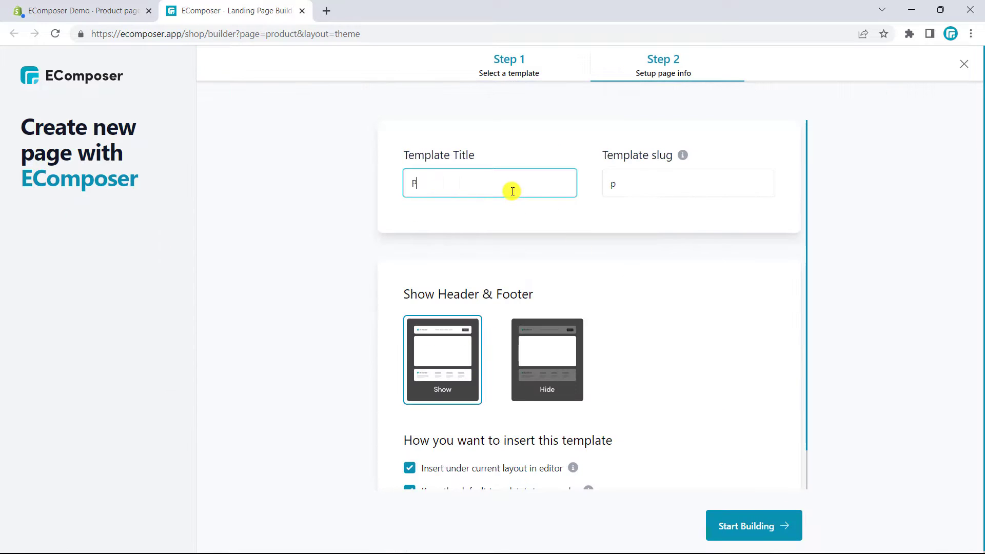
Create the page for editing and switch its preview product to Bandana
{"action": "scroll", "coordinate": [634, 216], "scroll_direction": "down", "scroll_amount": 1}
{"action": "left_click", "coordinate": [713, 522]}
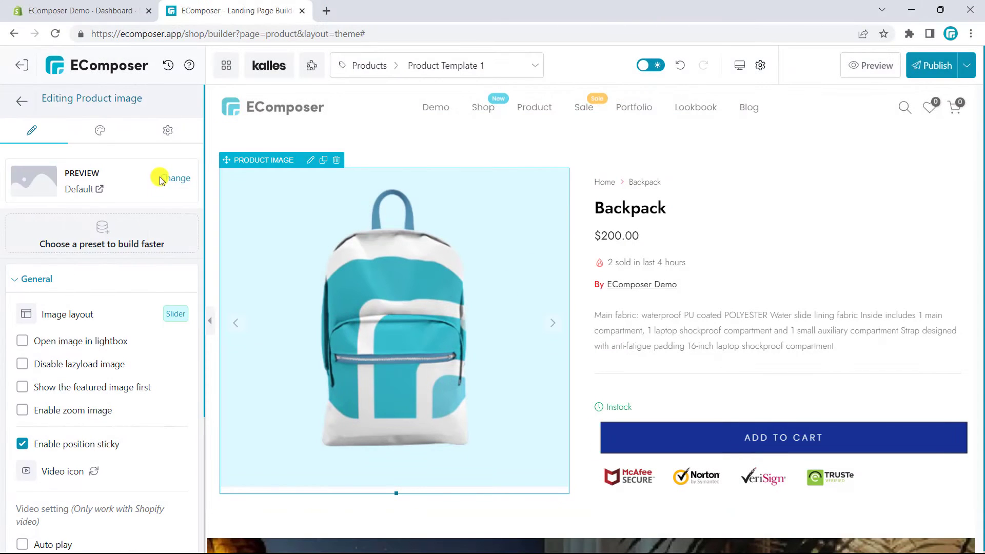
{"action": "left_click", "coordinate": [167, 178]}
{"action": "scroll", "coordinate": [113, 359], "scroll_direction": "down", "scroll_amount": 10}
{"action": "scroll", "coordinate": [73, 388], "scroll_direction": "down", "scroll_amount": 2}
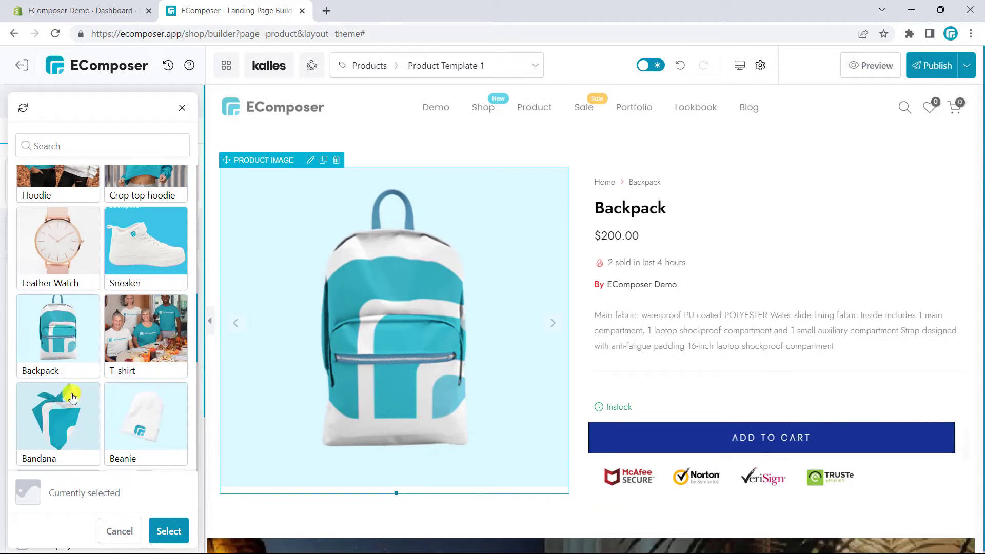
{"action": "left_click", "coordinate": [72, 425]}
{"action": "left_click", "coordinate": [172, 531]}
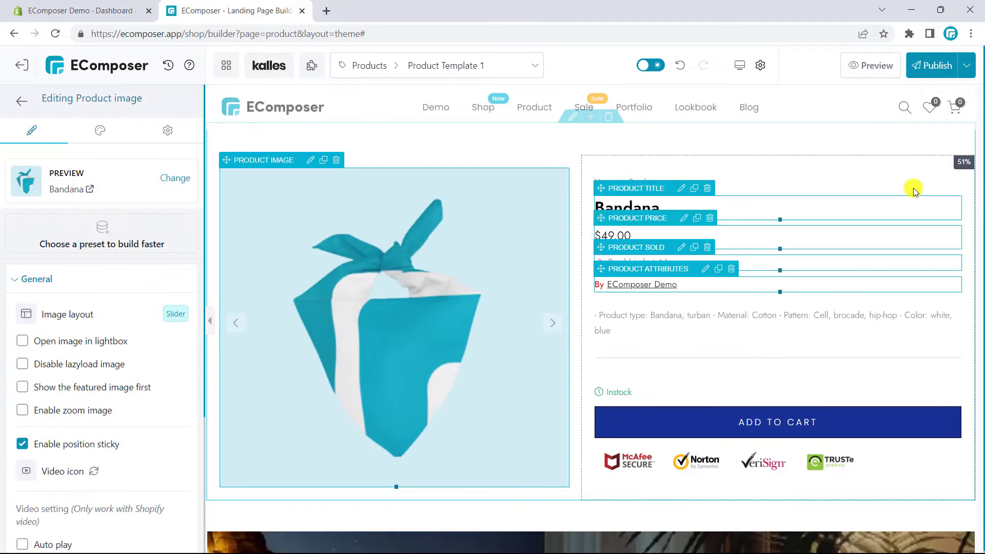
In the publish settings, set Assign for to specific products and select Bandana
{"action": "left_click", "coordinate": [932, 65]}
{"action": "scroll", "coordinate": [513, 334], "scroll_direction": "down", "scroll_amount": 1}
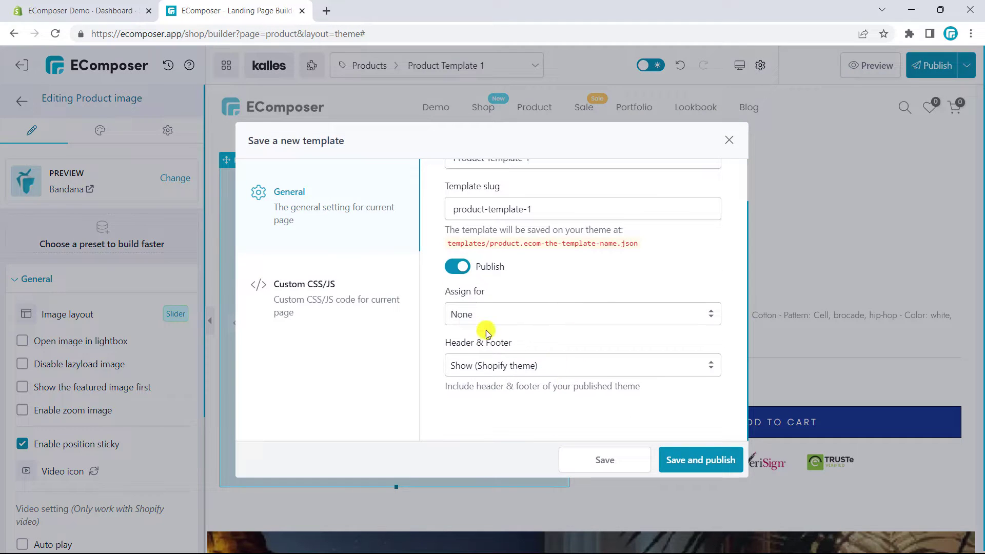
{"action": "left_click", "coordinate": [554, 312]}
{"action": "left_click", "coordinate": [528, 360]}
{"action": "scroll", "coordinate": [530, 319], "scroll_direction": "down", "scroll_amount": 1}
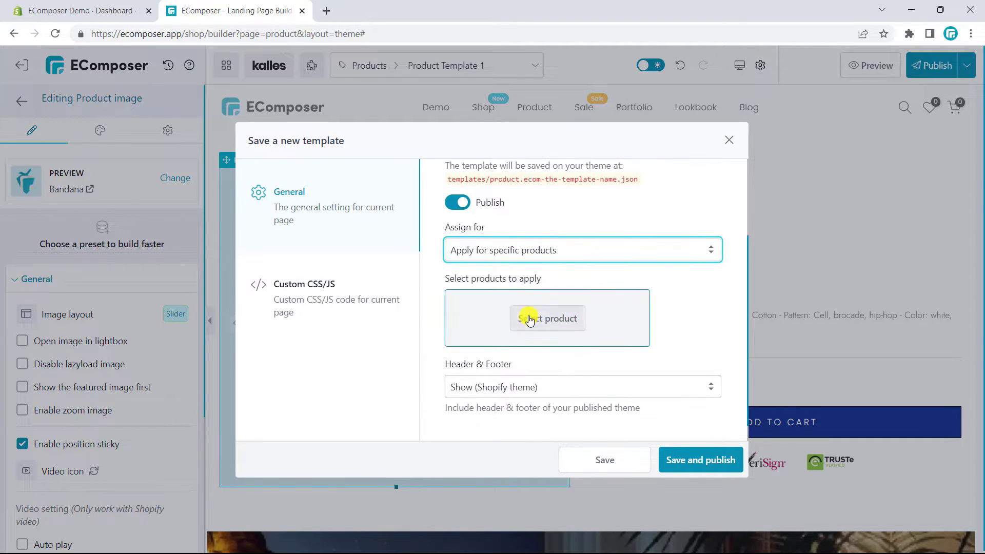
{"action": "left_click", "coordinate": [530, 320]}
{"action": "scroll", "coordinate": [298, 303], "scroll_direction": "down", "scroll_amount": 5}
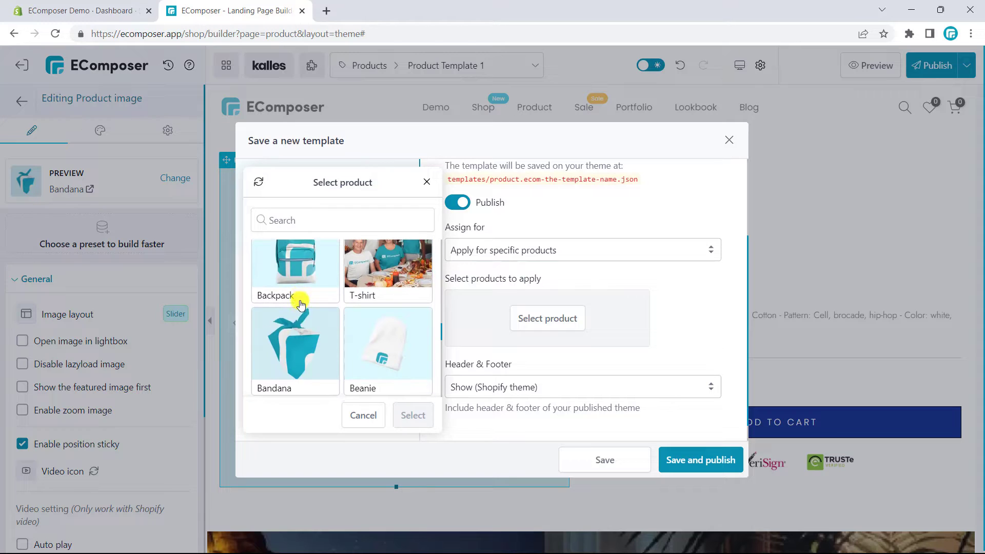
{"action": "left_click", "coordinate": [308, 333]}
{"action": "left_click", "coordinate": [413, 415]}
{"action": "scroll", "coordinate": [580, 364], "scroll_direction": "down", "scroll_amount": 1}
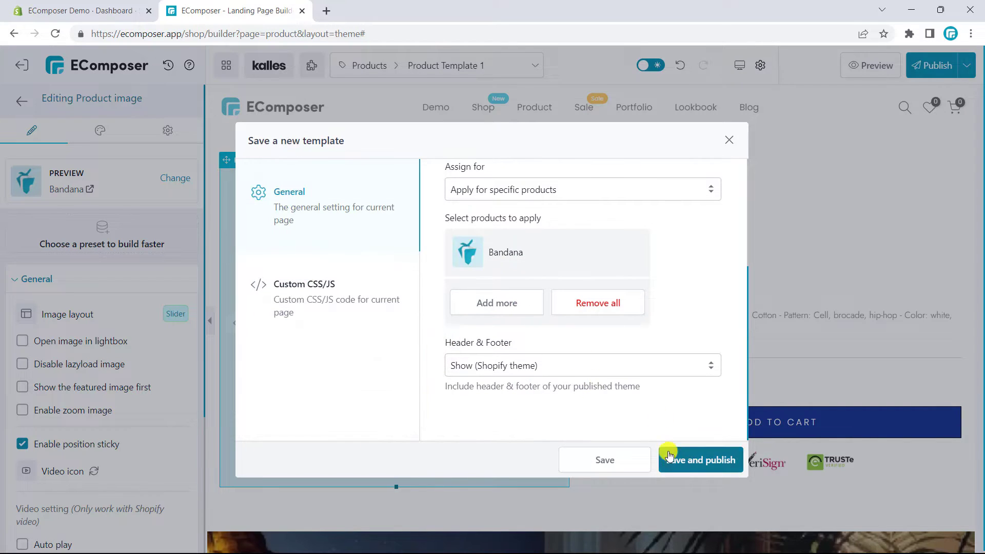
Save and publish Product Template 1, then view and scroll the live Bandana page
{"action": "left_click", "coordinate": [706, 462]}
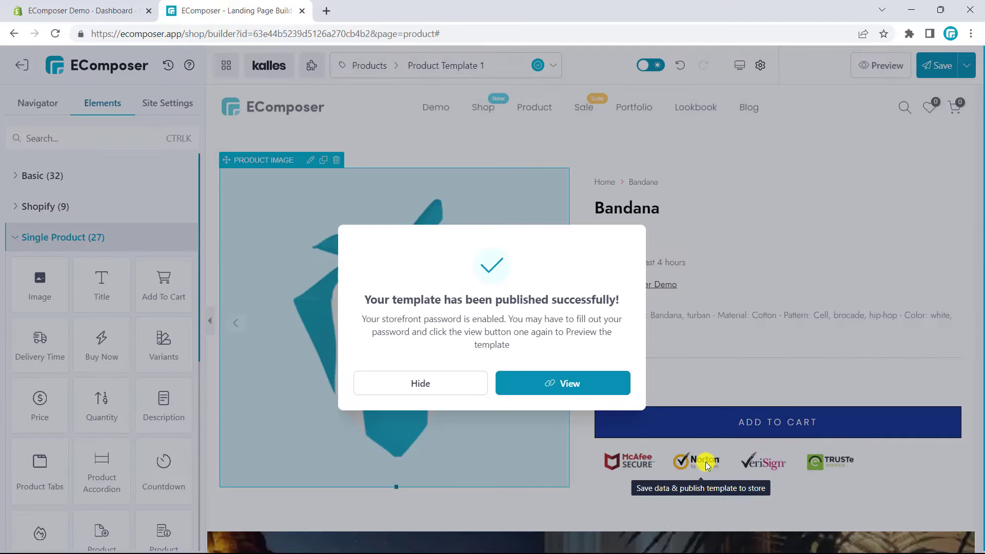
{"action": "left_click", "coordinate": [614, 396]}
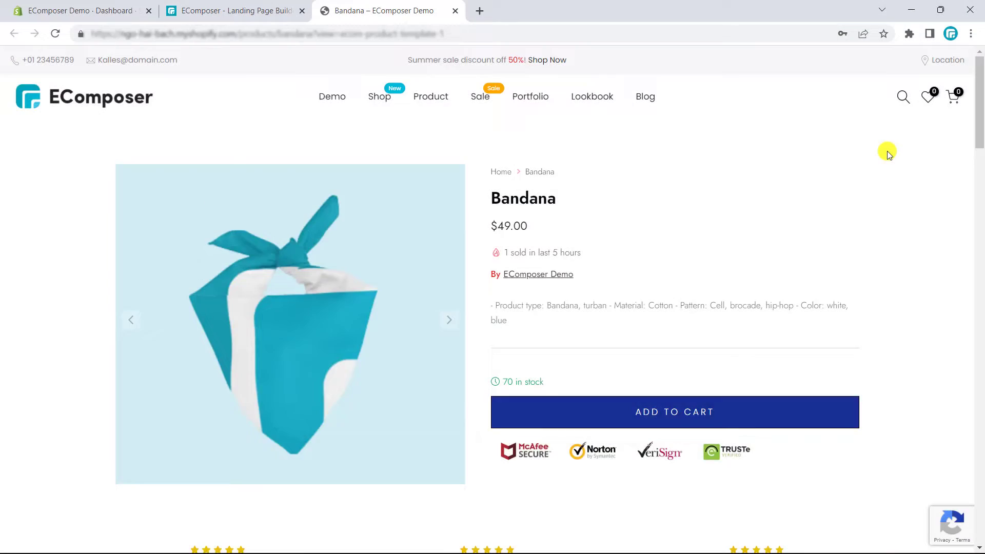
{"action": "scroll", "coordinate": [893, 157], "scroll_direction": "down", "scroll_amount": 15}
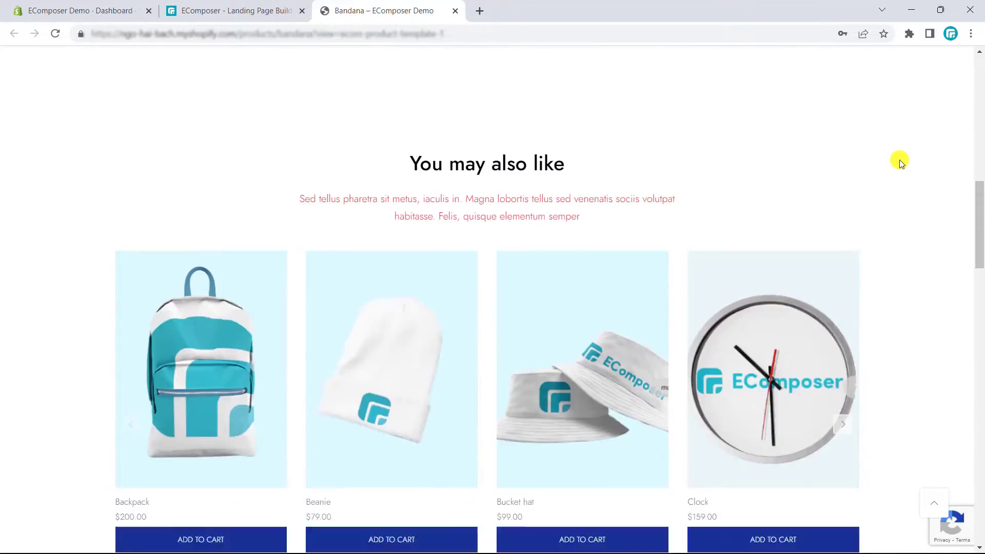
{"action": "scroll", "coordinate": [900, 162], "scroll_direction": "down", "scroll_amount": 10}
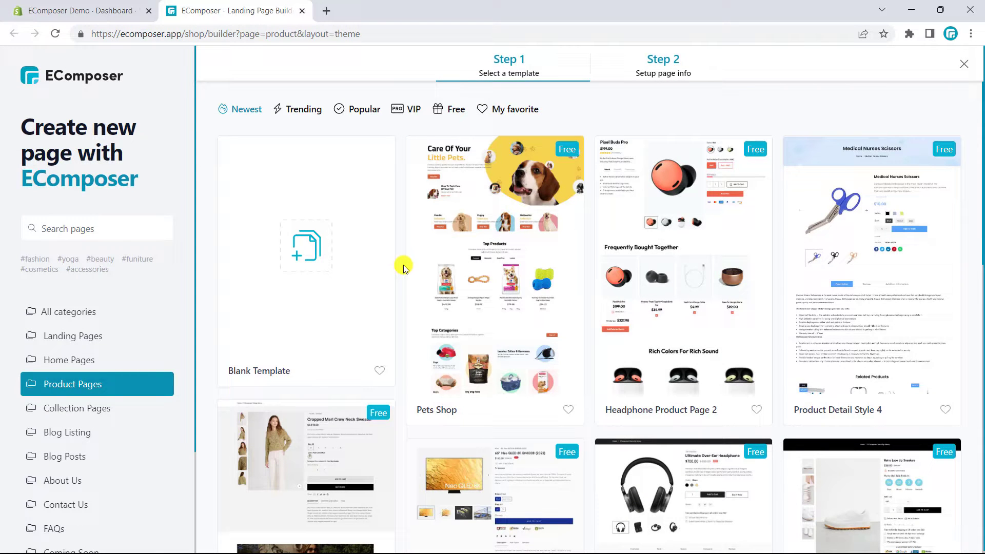
Start from the Blank Template and add a two-column section to the canvas
{"action": "left_click", "coordinate": [303, 251]}
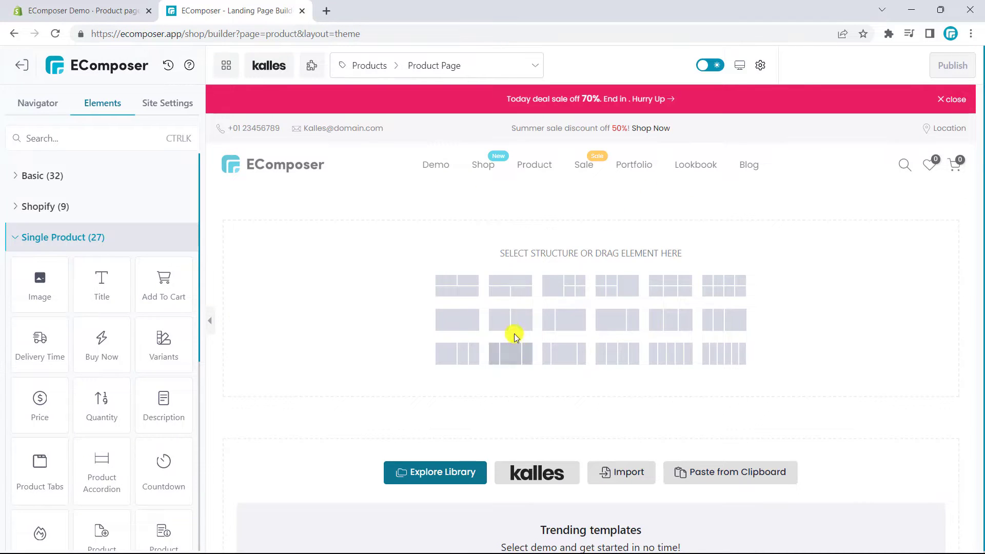
{"action": "left_click", "coordinate": [510, 320]}
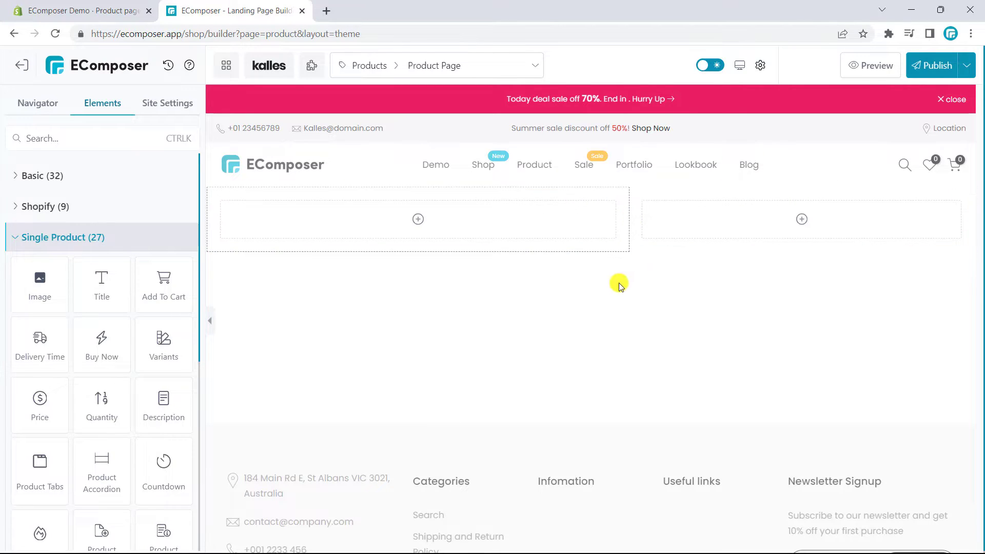
Place a product image in the left column, previewing the Backpack product
{"action": "left_click_drag", "start_coordinate": [29, 279], "coordinate": [327, 221]}
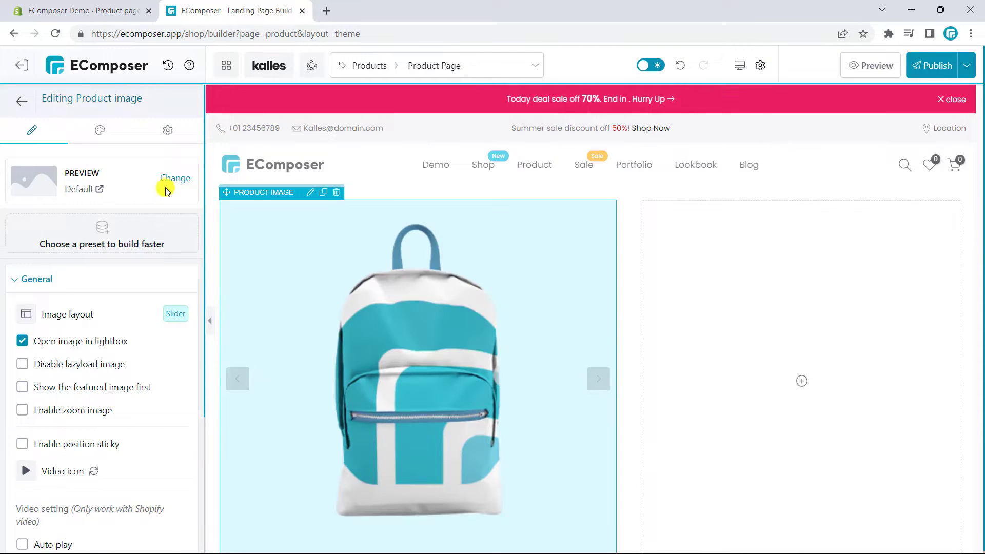
{"action": "left_click", "coordinate": [168, 179]}
{"action": "scroll", "coordinate": [118, 221], "scroll_direction": "down", "scroll_amount": 15}
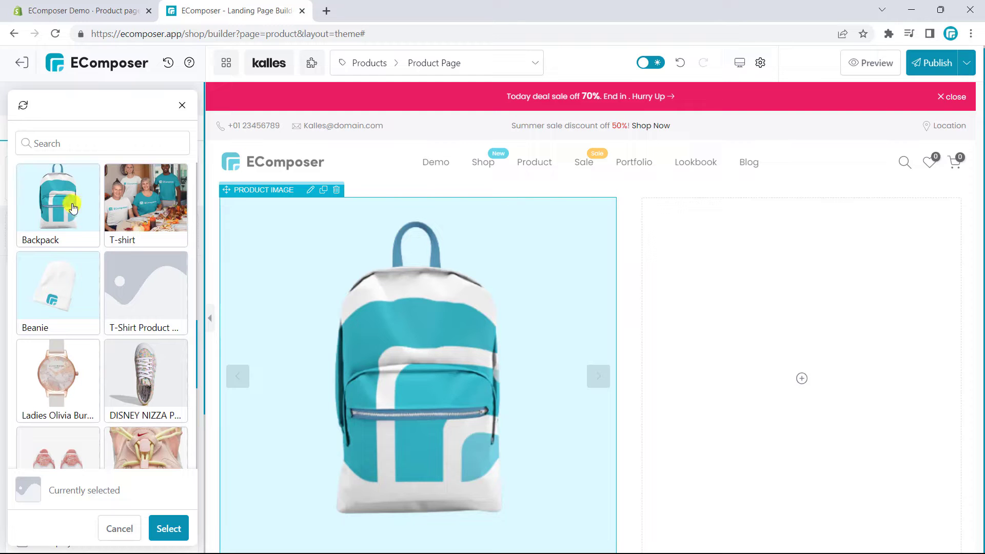
{"action": "left_click", "coordinate": [73, 207]}
{"action": "left_click", "coordinate": [168, 534]}
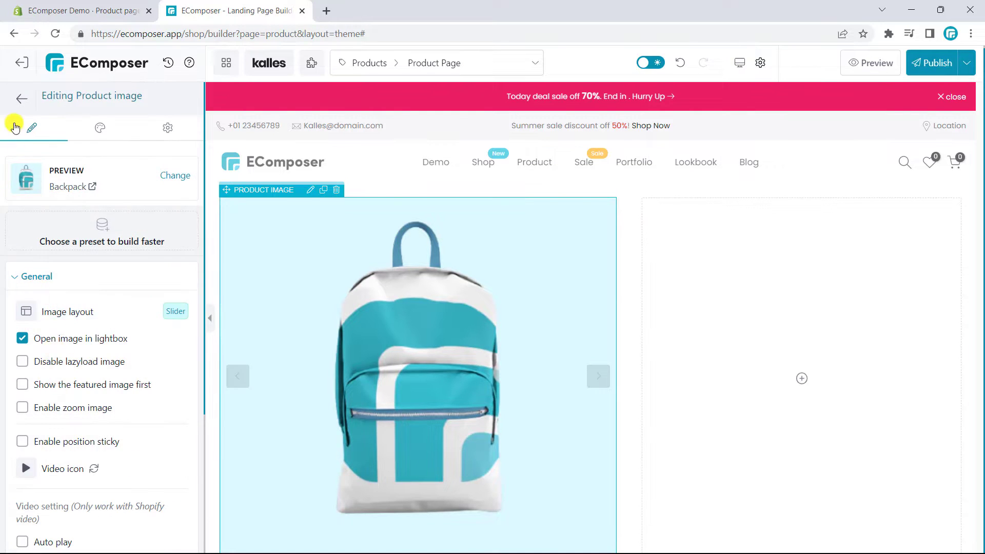
Add the product title on the right and set its typography size to 30 px
{"action": "left_click", "coordinate": [20, 99]}
{"action": "left_click_drag", "start_coordinate": [99, 282], "coordinate": [670, 256]}
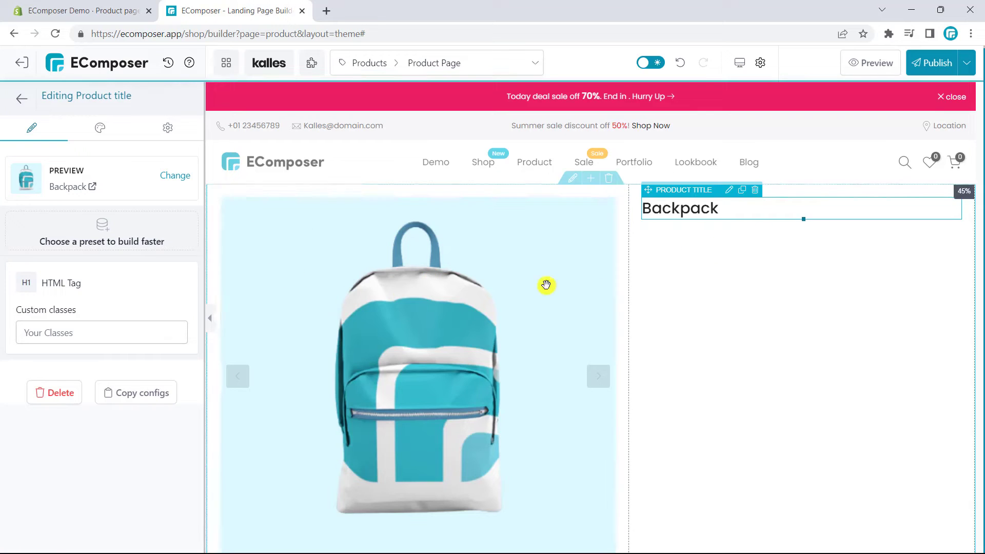
{"action": "left_click", "coordinate": [101, 128]}
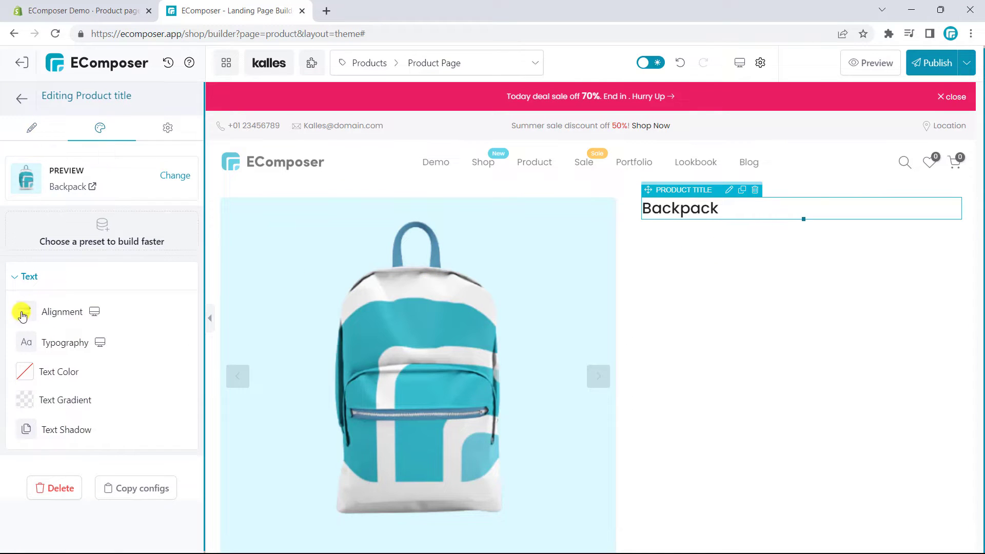
{"action": "left_click", "coordinate": [23, 347]}
{"action": "scroll", "coordinate": [46, 405], "scroll_direction": "down", "scroll_amount": 3}
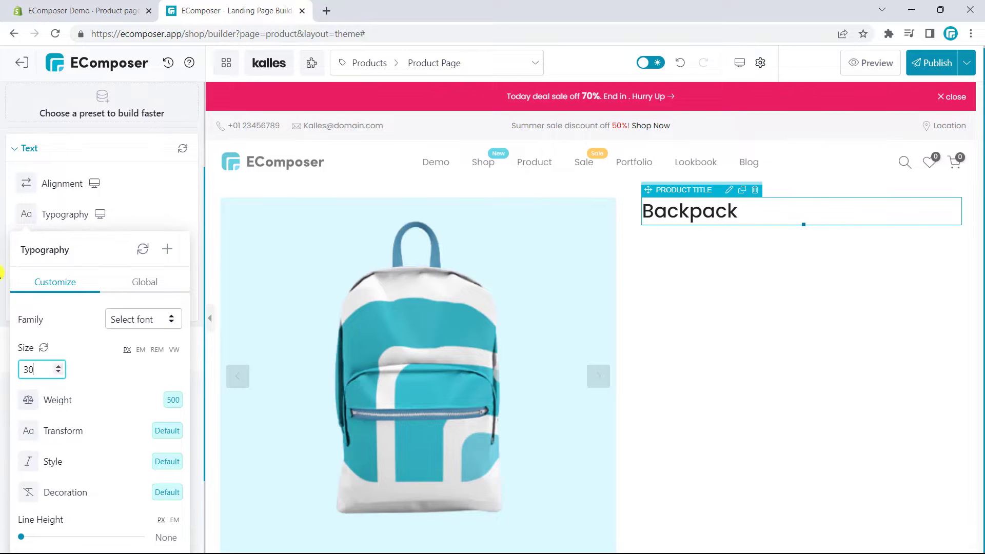
{"action": "left_click", "coordinate": [2, 260]}
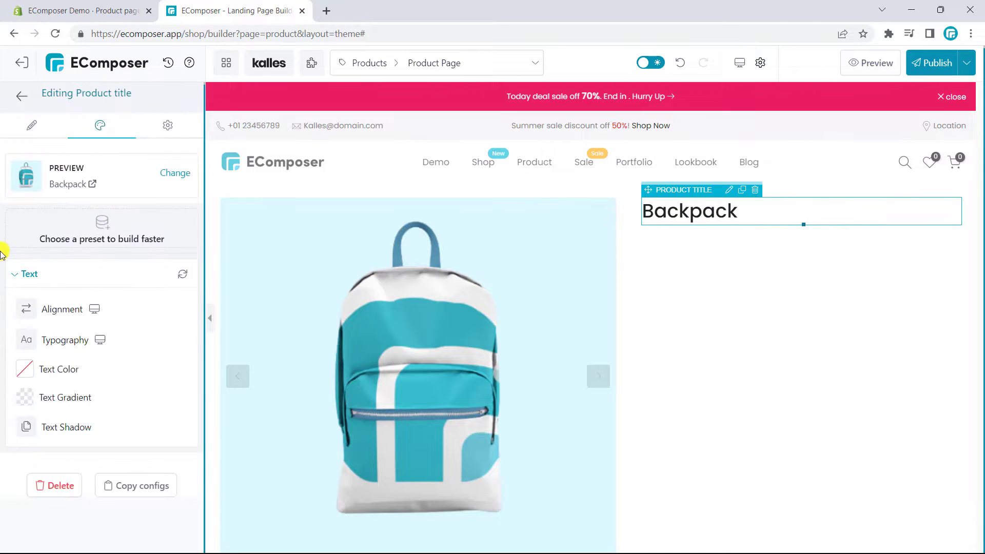
Add the $200.00 price and a Short description with View more and 140px max height
{"action": "left_click", "coordinate": [23, 107]}
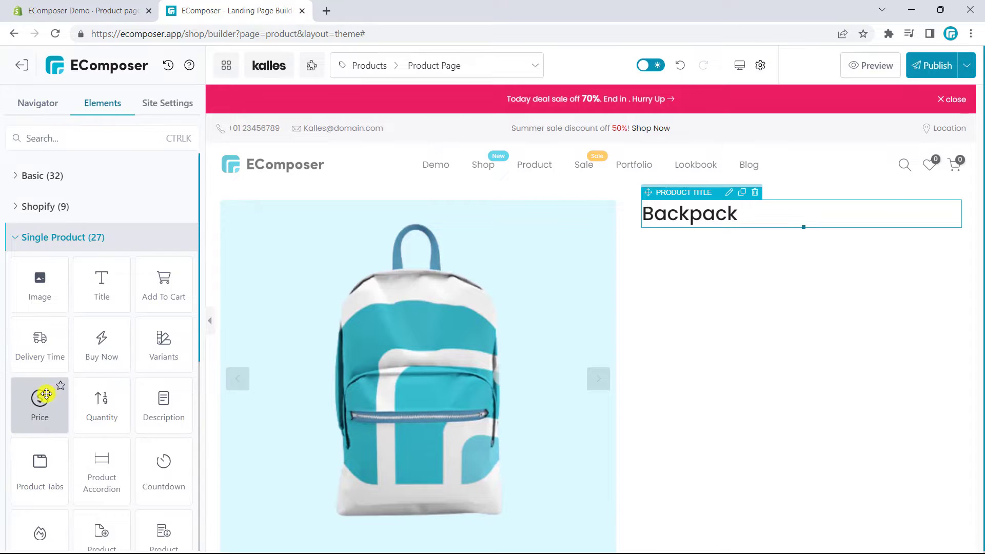
{"action": "left_click_drag", "start_coordinate": [47, 394], "coordinate": [688, 252]}
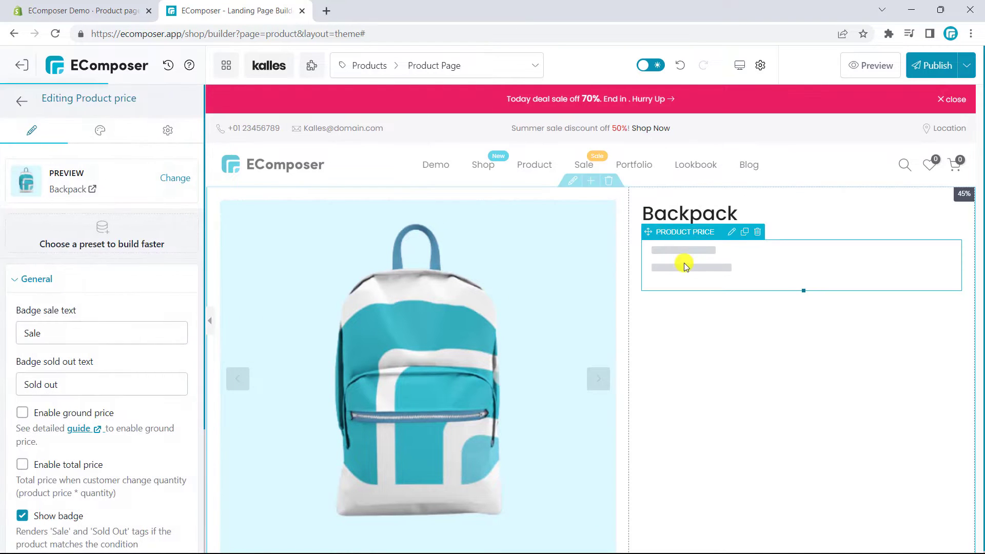
{"action": "left_click", "coordinate": [21, 100]}
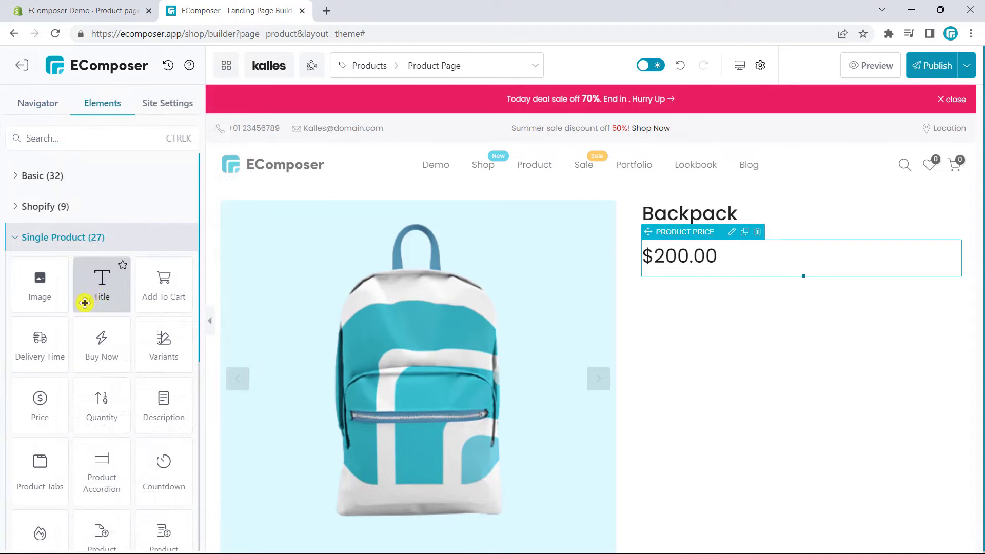
{"action": "scroll", "coordinate": [65, 331], "scroll_direction": "down", "scroll_amount": 1}
{"action": "left_click_drag", "start_coordinate": [180, 333], "coordinate": [805, 313]}
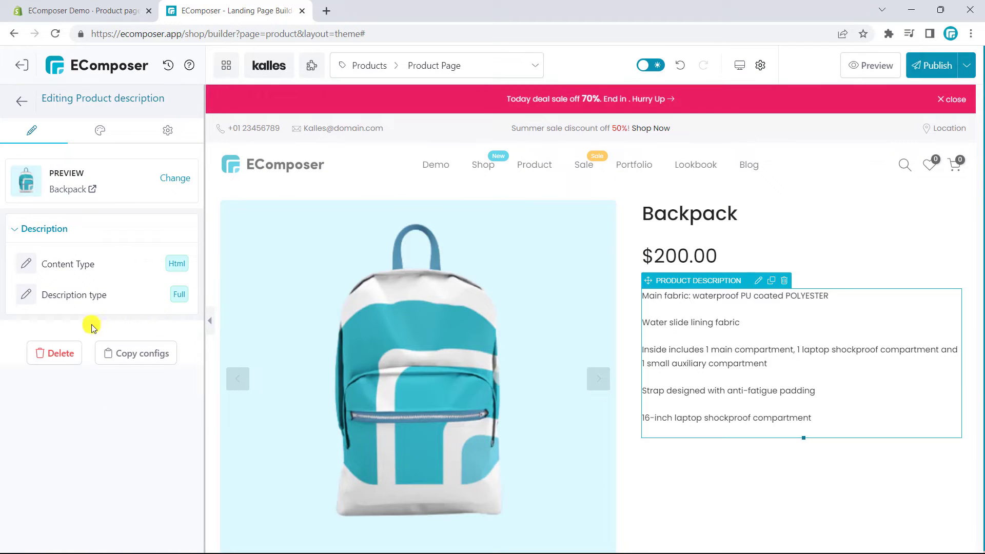
{"action": "left_click", "coordinate": [29, 303]}
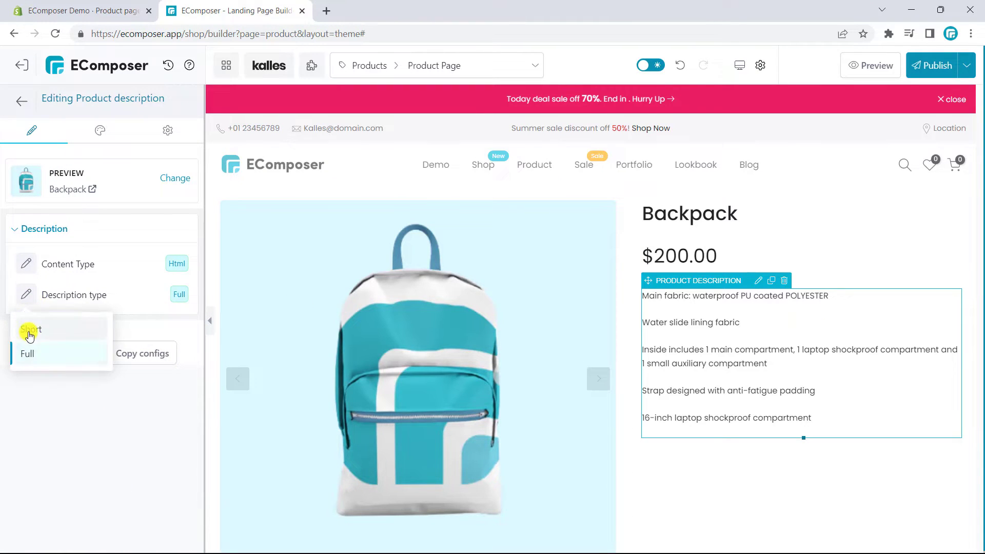
{"action": "left_click", "coordinate": [29, 335]}
{"action": "left_click", "coordinate": [22, 365]}
{"action": "left_click_drag", "start_coordinate": [36, 342], "coordinate": [33, 344]}
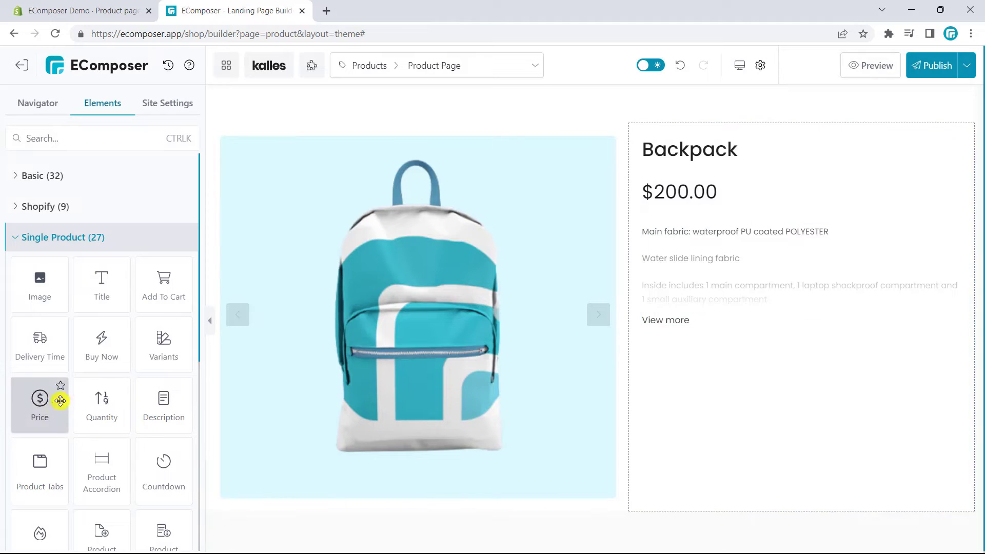
Add a quantity selector under the description styled with Product Quantity Preset 1
{"action": "left_click_drag", "start_coordinate": [111, 400], "coordinate": [732, 364]}
{"action": "left_click", "coordinate": [84, 183]}
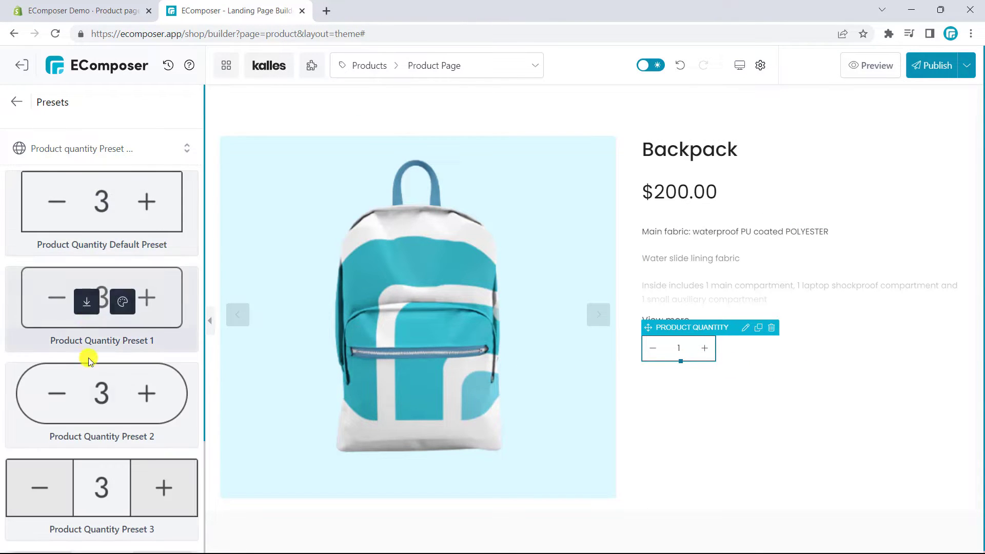
{"action": "left_click", "coordinate": [89, 302]}
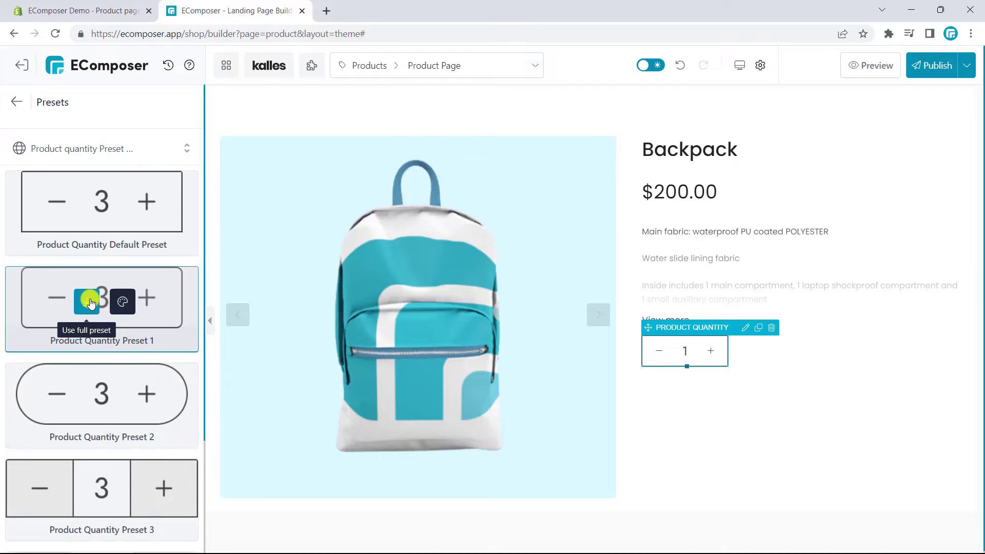
{"action": "left_click", "coordinate": [14, 103]}
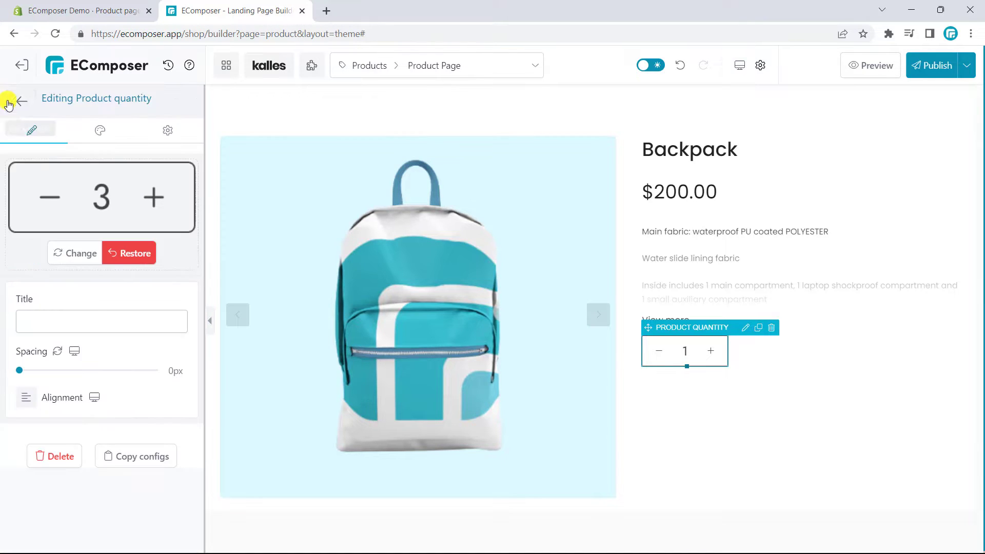
{"action": "left_click", "coordinate": [22, 101]}
Add an Add To Cart button and a Buy Now button below the quantity selector
{"action": "left_click_drag", "start_coordinate": [174, 269], "coordinate": [687, 369]}
{"action": "left_click", "coordinate": [20, 101]}
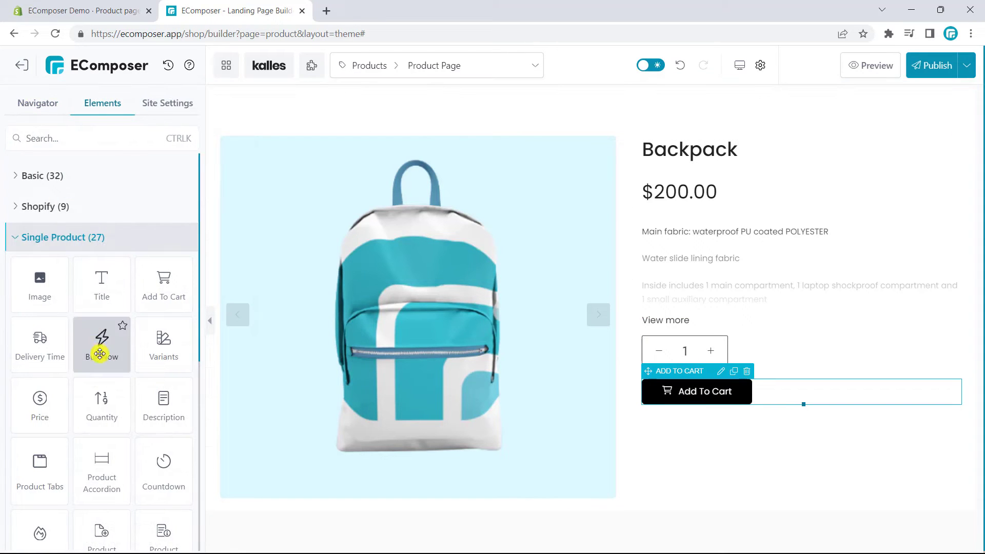
{"action": "left_click_drag", "start_coordinate": [128, 356], "coordinate": [687, 427]}
Make Add To Cart full width, 40px tall, with centred label text
{"action": "left_click", "coordinate": [689, 390]}
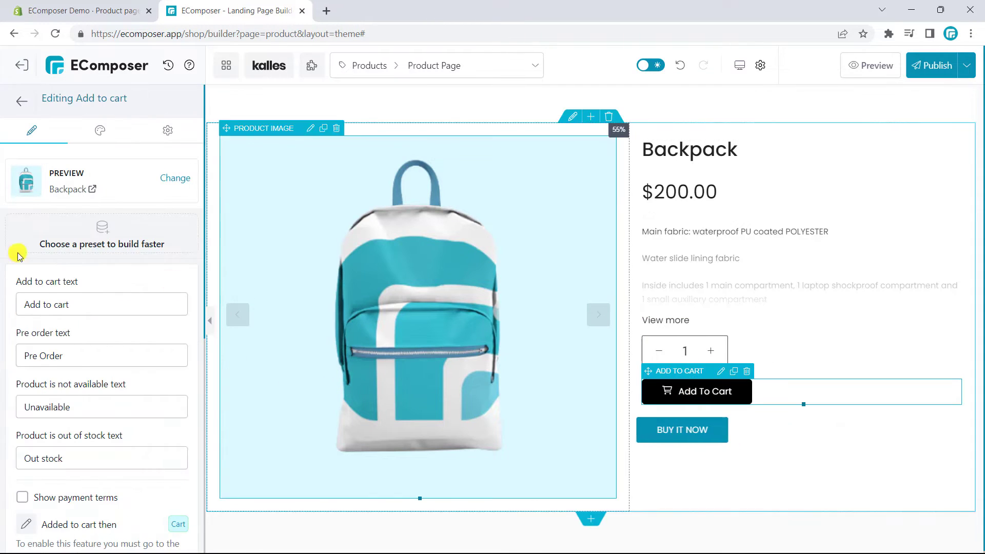
{"action": "left_click", "coordinate": [100, 131]}
{"action": "scroll", "coordinate": [102, 308], "scroll_direction": "down", "scroll_amount": 4}
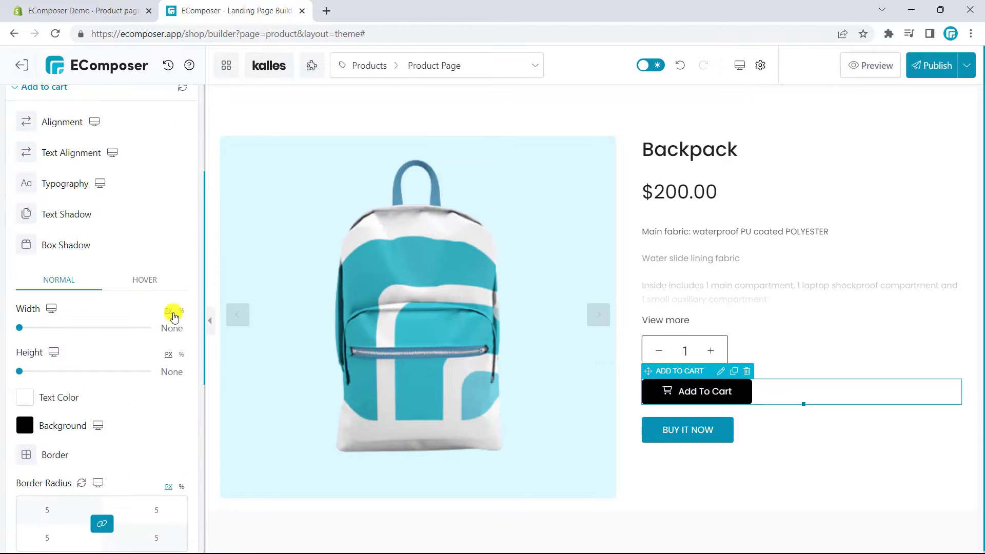
{"action": "left_click_drag", "start_coordinate": [22, 327], "coordinate": [154, 328]}
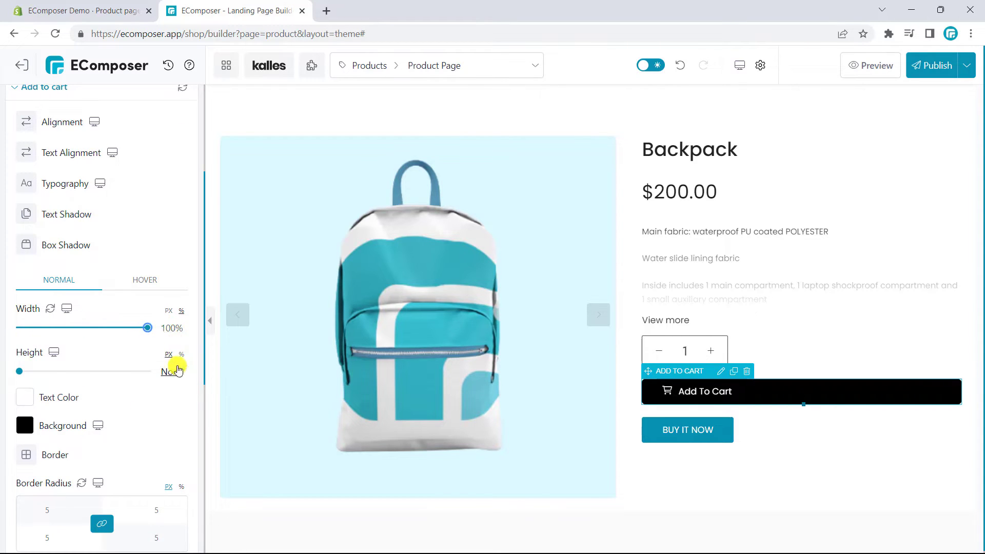
{"action": "left_click", "coordinate": [170, 372]}
{"action": "key", "text": "Return"}
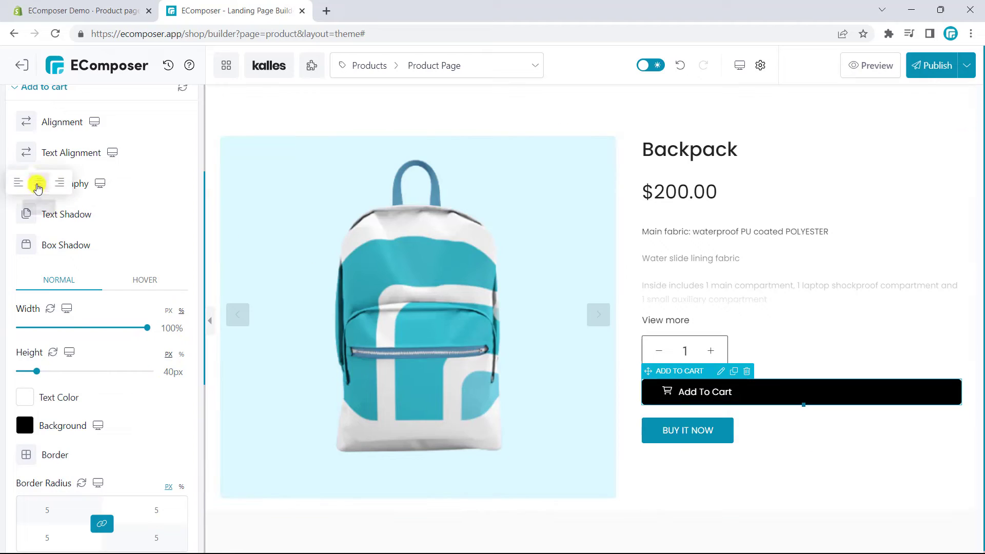
{"action": "left_click", "coordinate": [37, 188]}
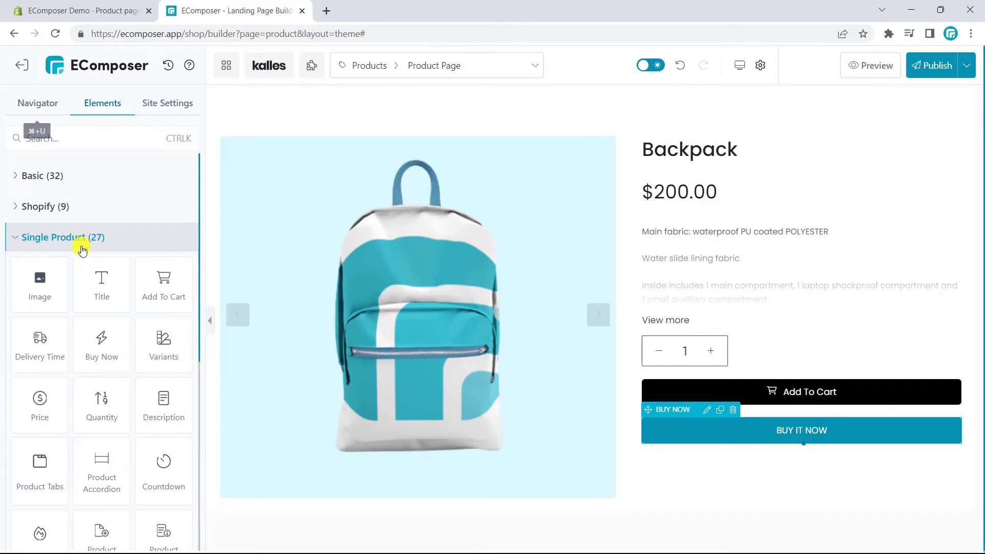
Add a Trust Badge below Buy It Now using the Trust_badges_for_EC image
{"action": "scroll", "coordinate": [83, 251], "scroll_direction": "down", "scroll_amount": 1}
{"action": "scroll", "coordinate": [51, 247], "scroll_direction": "down", "scroll_amount": 3}
{"action": "scroll", "coordinate": [26, 402], "scroll_direction": "down", "scroll_amount": 3}
{"action": "left_click_drag", "start_coordinate": [31, 411], "coordinate": [809, 429]}
{"action": "left_click", "coordinate": [72, 352]}
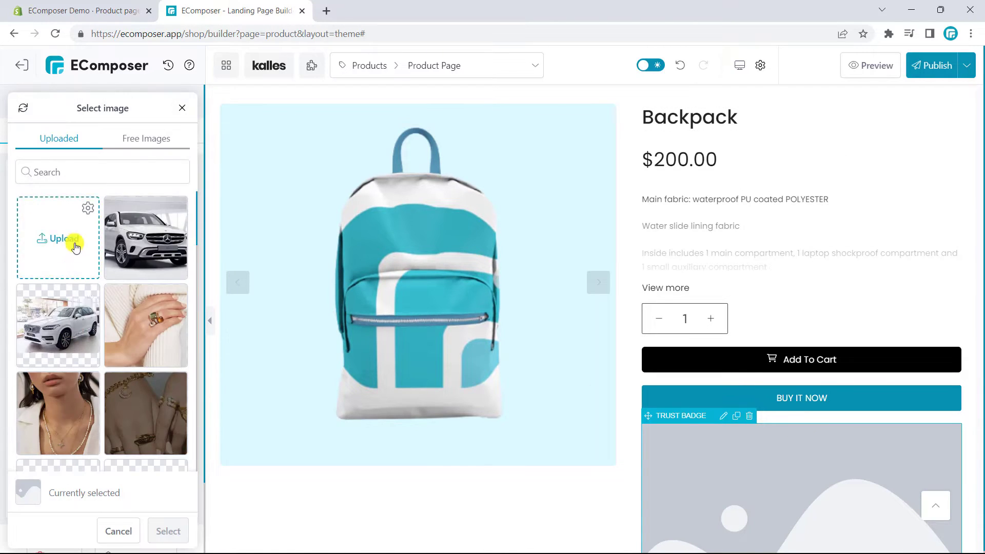
{"action": "scroll", "coordinate": [75, 248], "scroll_direction": "down", "scroll_amount": 8}
{"action": "left_click", "coordinate": [90, 378]}
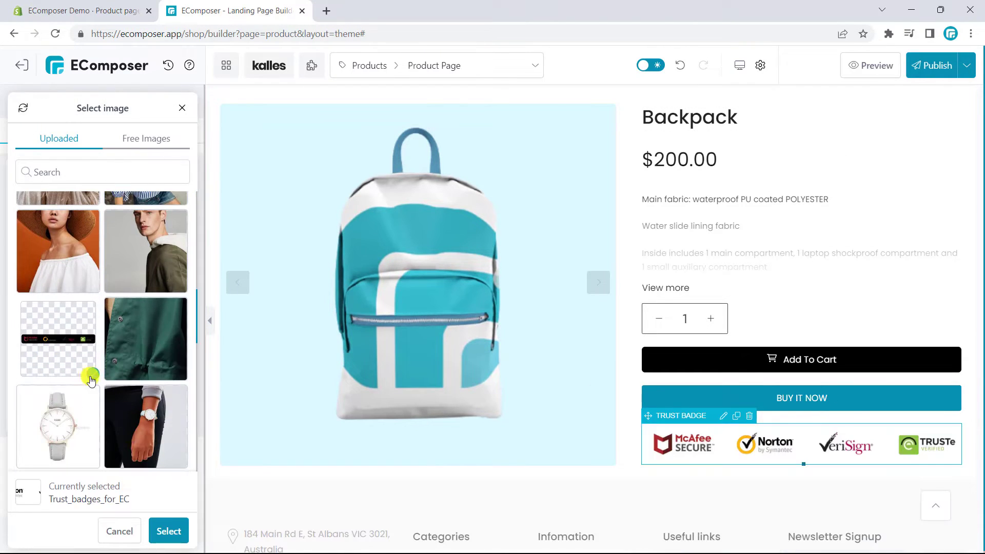
{"action": "left_click", "coordinate": [169, 530]}
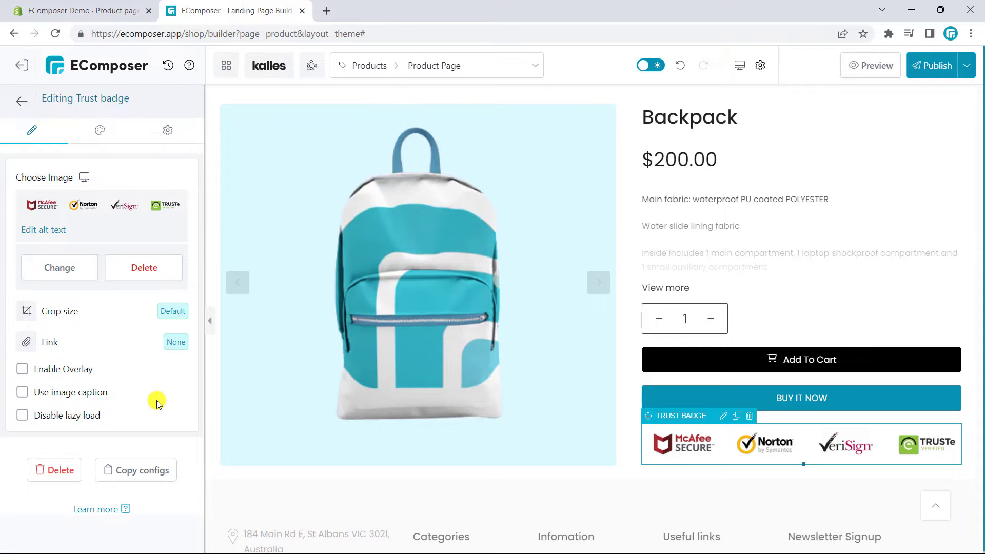
{"action": "left_click", "coordinate": [22, 100]}
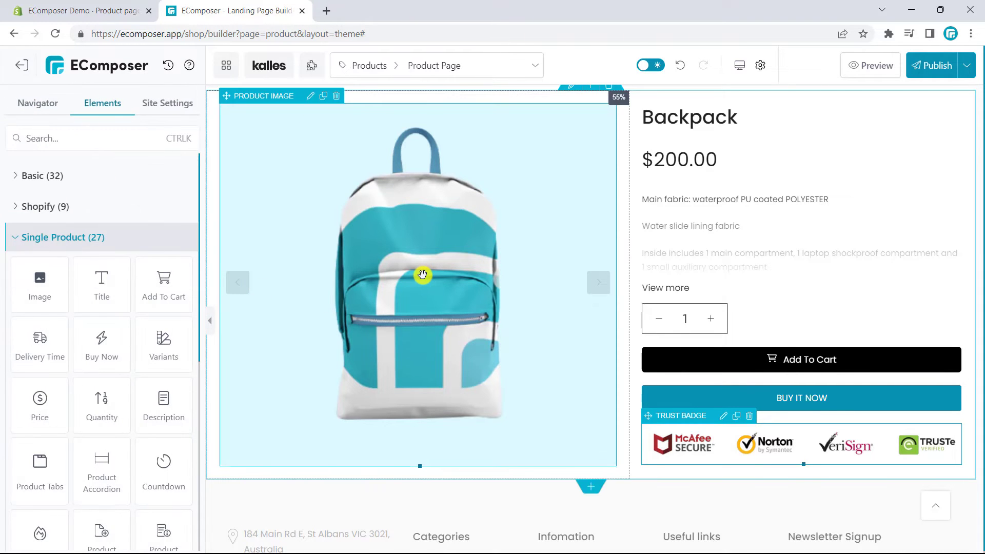
{"action": "scroll", "coordinate": [590, 417], "scroll_direction": "down", "scroll_amount": 1}
Add a one-column section with an Icon List using the default preset: Free Shipping US, Fast Delivery, Free Returns
{"action": "left_click", "coordinate": [589, 419]}
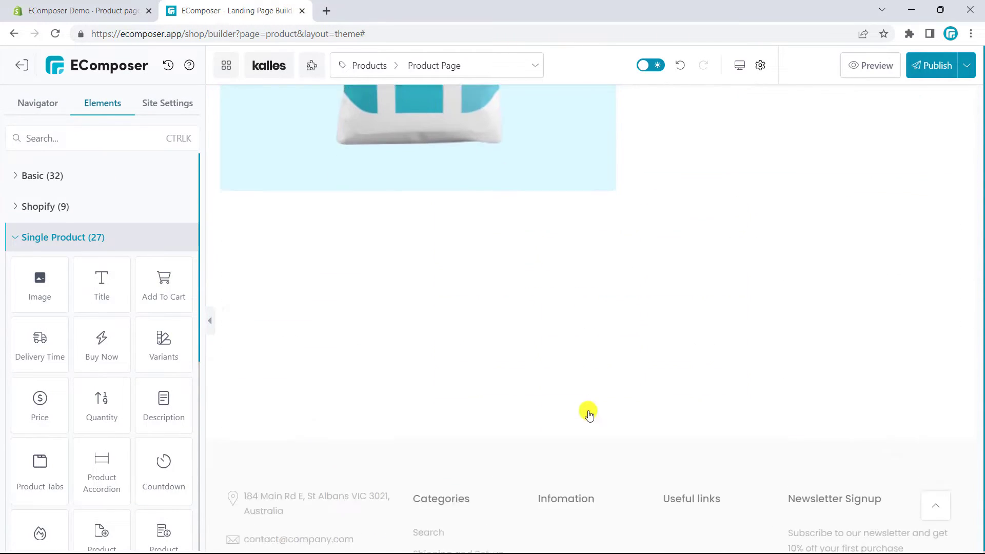
{"action": "left_click", "coordinate": [457, 235]}
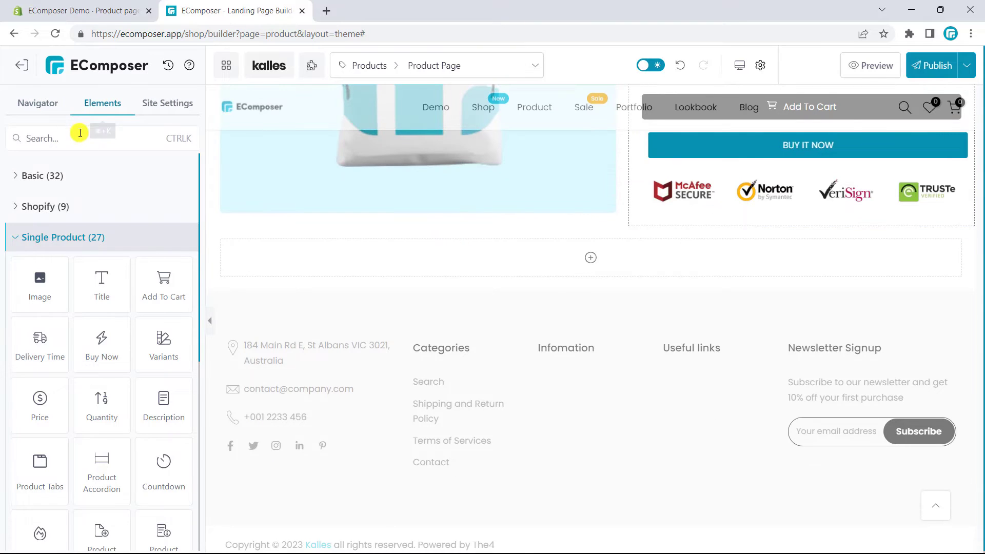
{"action": "type", "text": "icon"}
{"action": "left_click_drag", "start_coordinate": [103, 224], "coordinate": [315, 256]}
{"action": "left_click", "coordinate": [146, 190]}
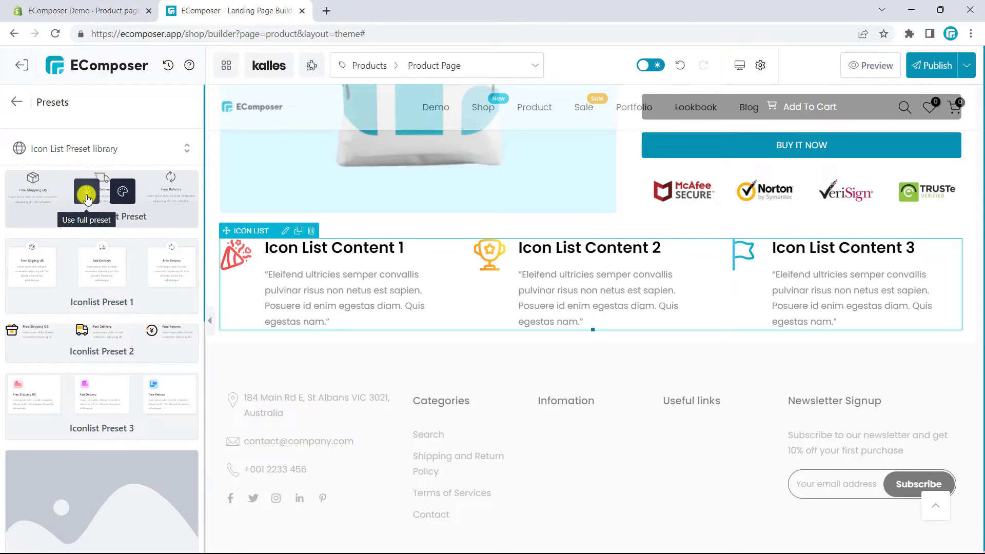
{"action": "left_click", "coordinate": [86, 195]}
{"action": "left_click", "coordinate": [17, 102]}
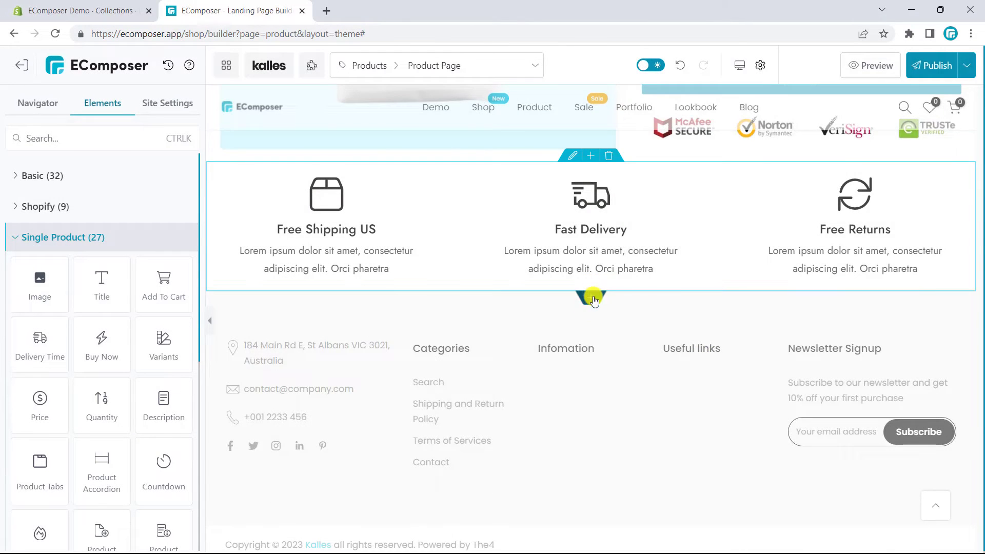
Add a Product Grid section showing the EComposer collection: Backpack, Bandana, Beanie and Bucket hat
{"action": "left_click", "coordinate": [593, 297]}
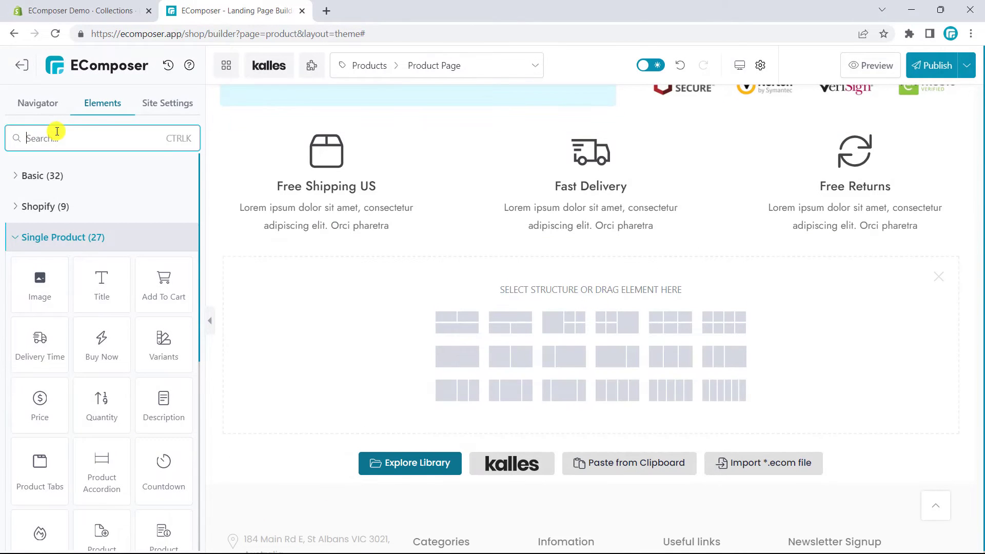
{"action": "type", "text": "product"}
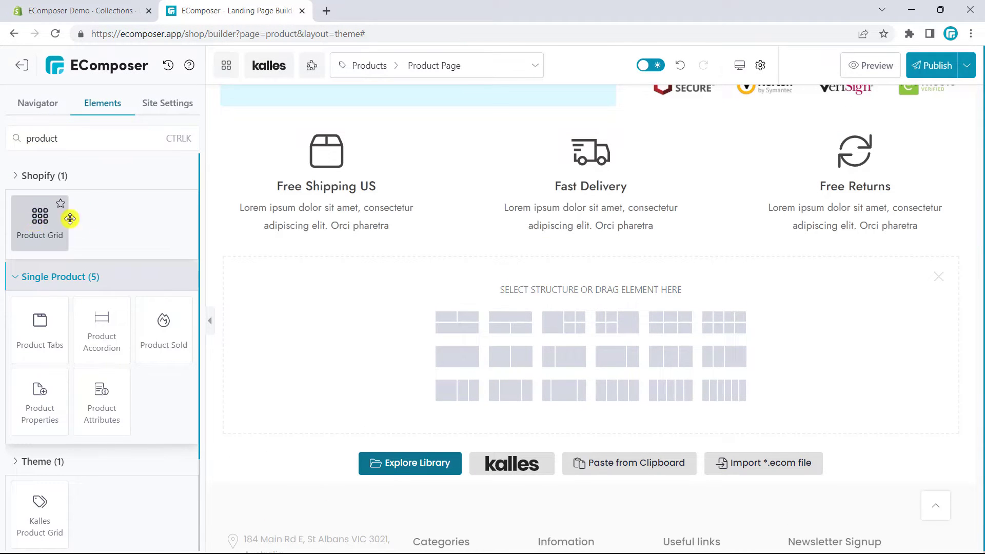
{"action": "left_click_drag", "start_coordinate": [85, 219], "coordinate": [458, 324]}
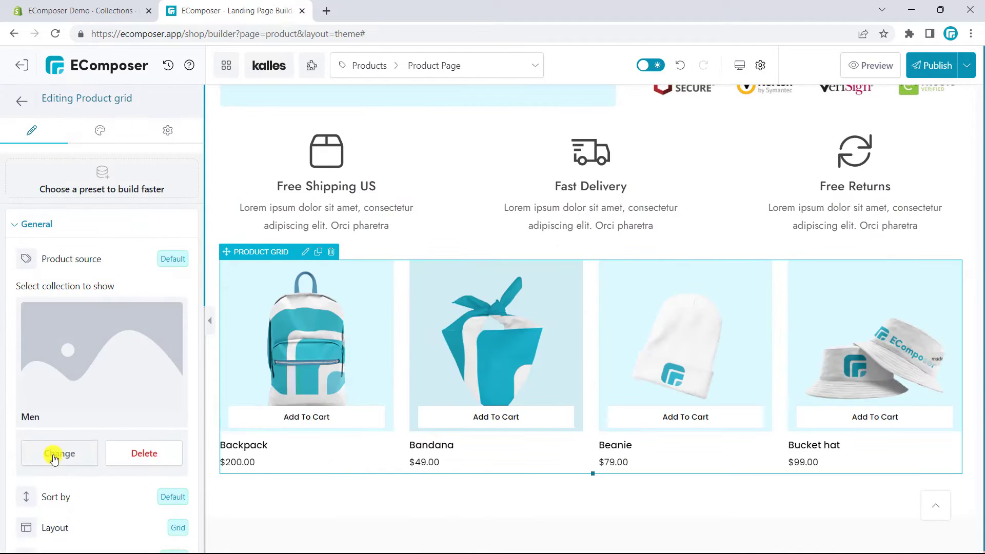
{"action": "left_click", "coordinate": [55, 459]}
{"action": "left_click", "coordinate": [149, 209]}
{"action": "left_click", "coordinate": [170, 528]}
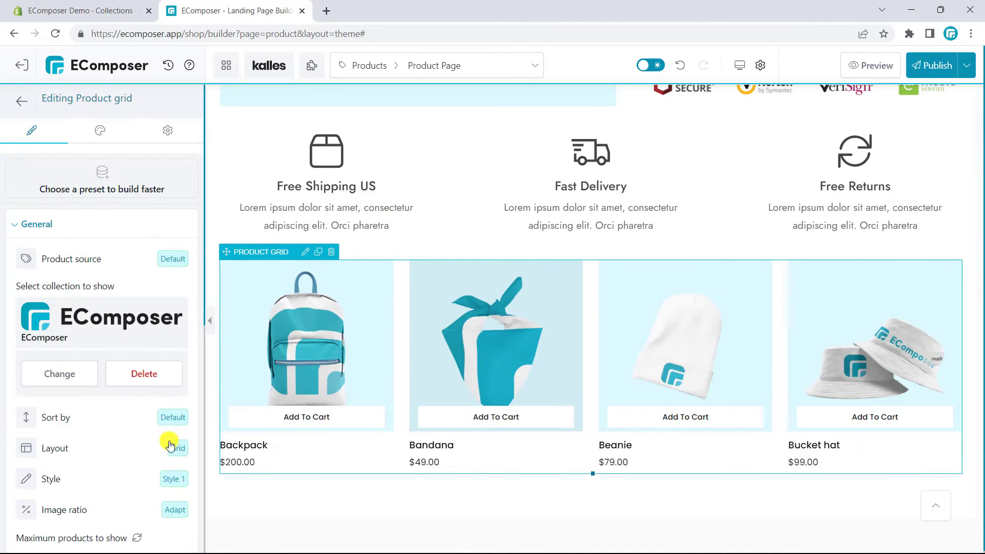
{"action": "left_click", "coordinate": [20, 101]}
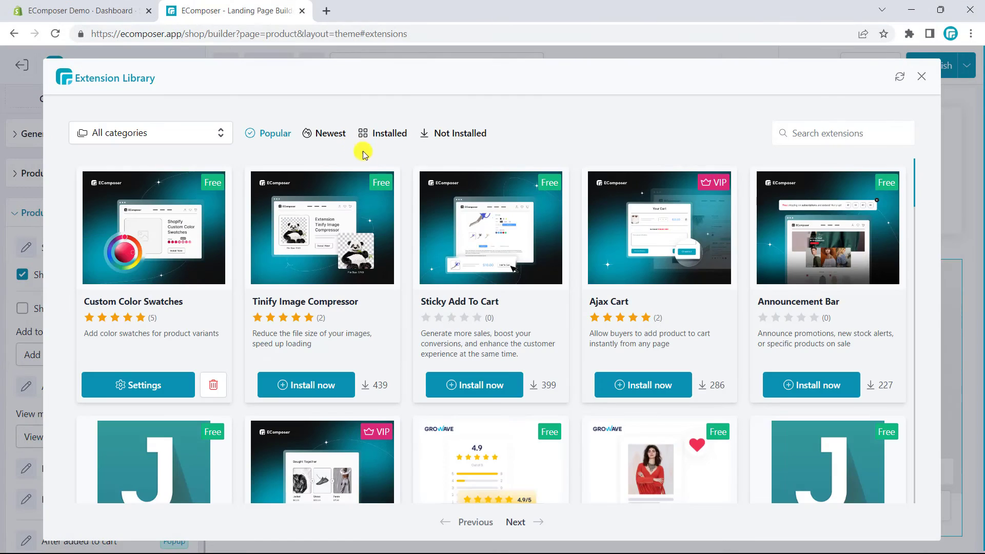
Scroll down to check the product grid sits above the footer
{"action": "scroll", "coordinate": [395, 281], "scroll_direction": "down", "scroll_amount": 4}
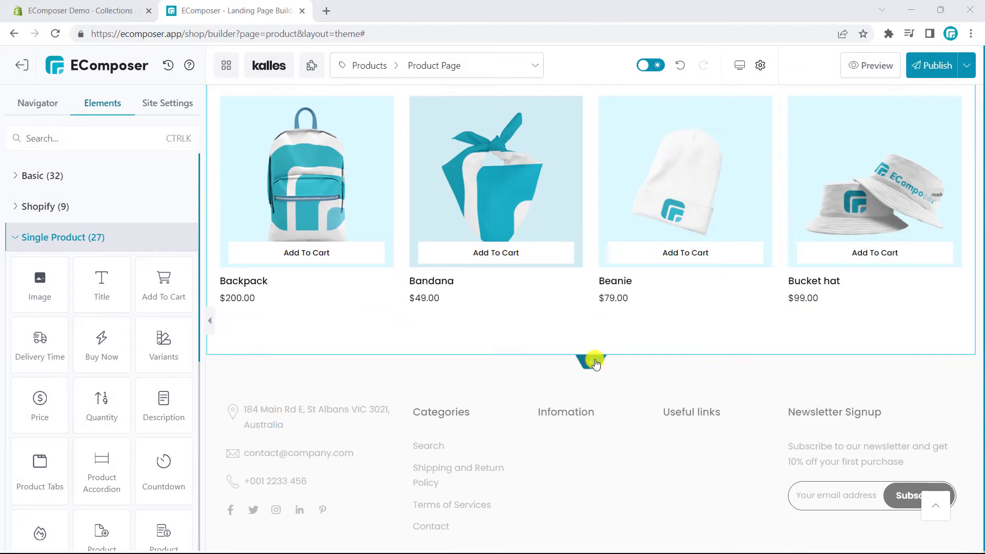
Add a one-column section holding an Accordion styled with the first teal preset
{"action": "left_click", "coordinate": [592, 362]}
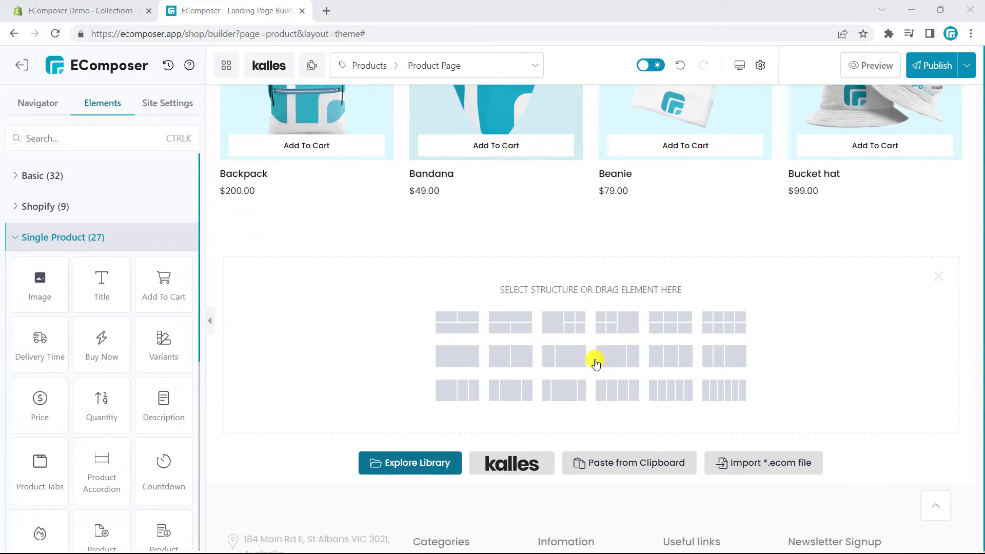
{"action": "left_click", "coordinate": [455, 367]}
{"action": "type", "text": "acc"}
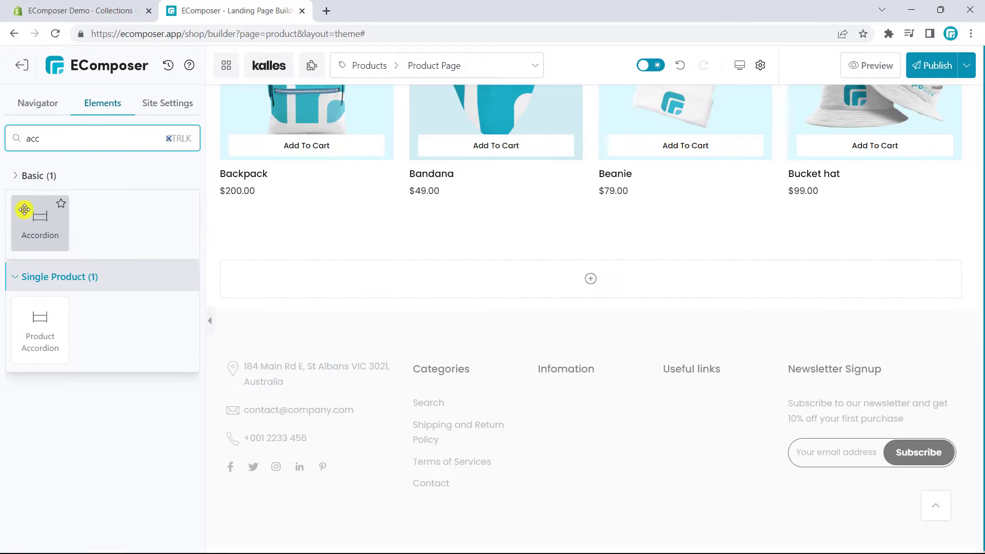
{"action": "left_click_drag", "start_coordinate": [113, 213], "coordinate": [491, 288]}
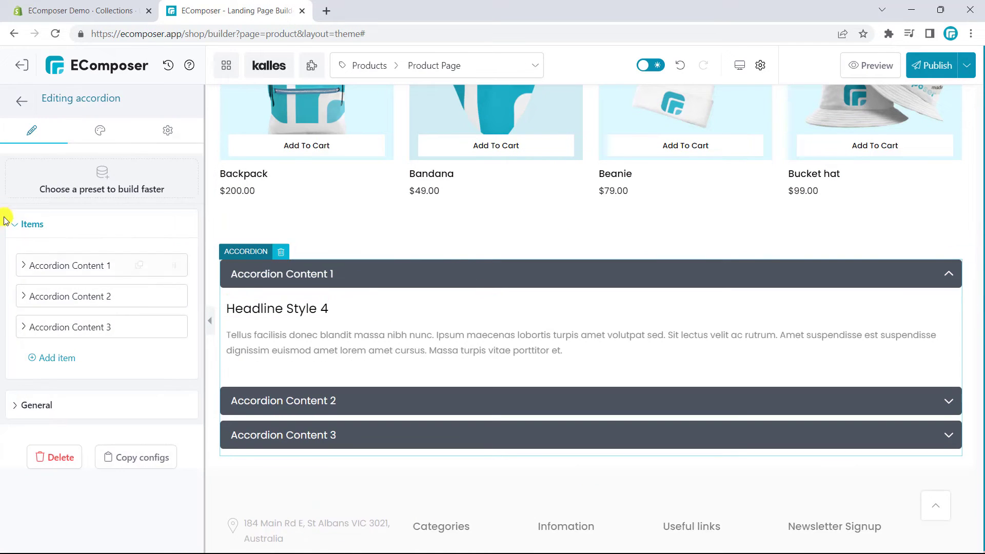
{"action": "left_click", "coordinate": [119, 185]}
{"action": "left_click", "coordinate": [97, 375]}
{"action": "left_click", "coordinate": [17, 101]}
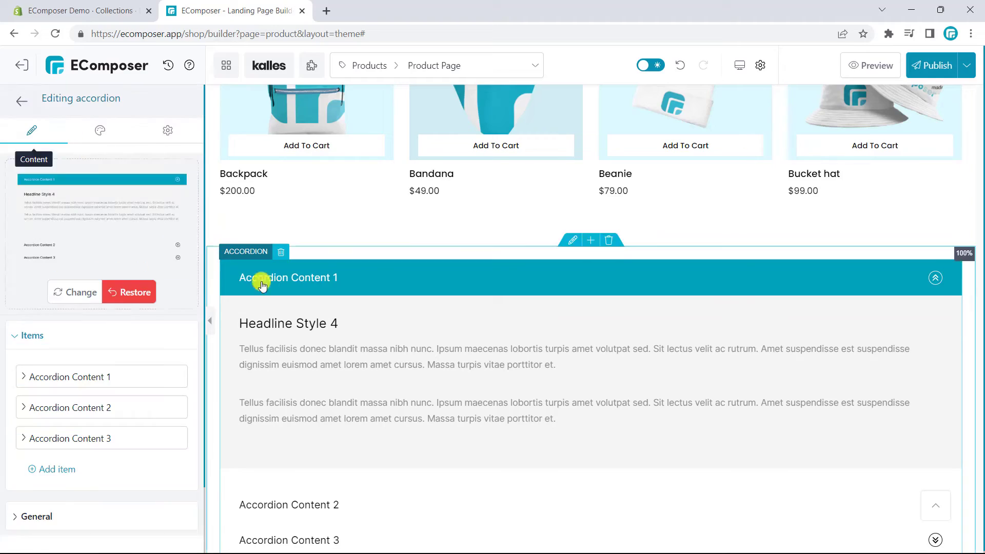
Retitle the first accordion item to Product Description
{"action": "left_click", "coordinate": [27, 379]}
{"action": "type", "text": "on"}
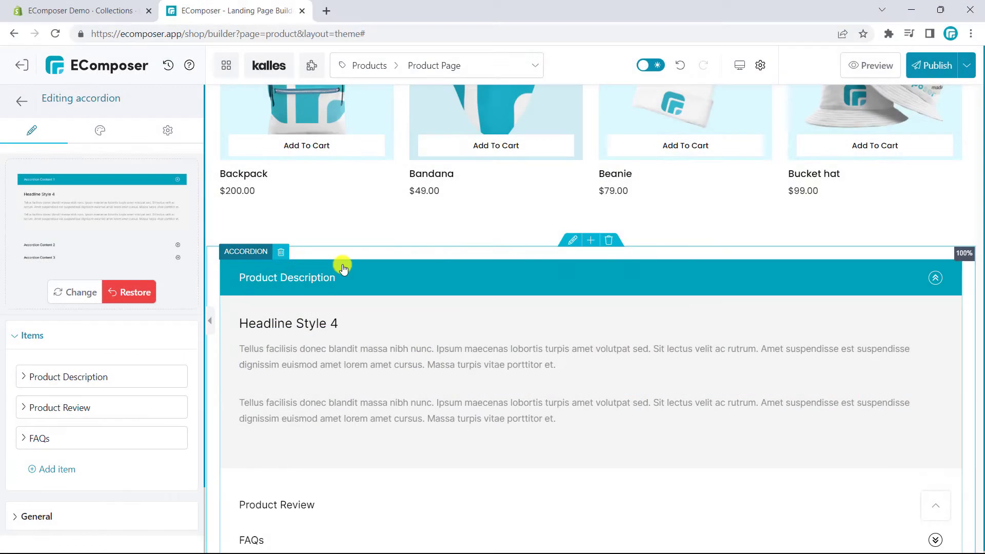
{"action": "left_click", "coordinate": [439, 272]}
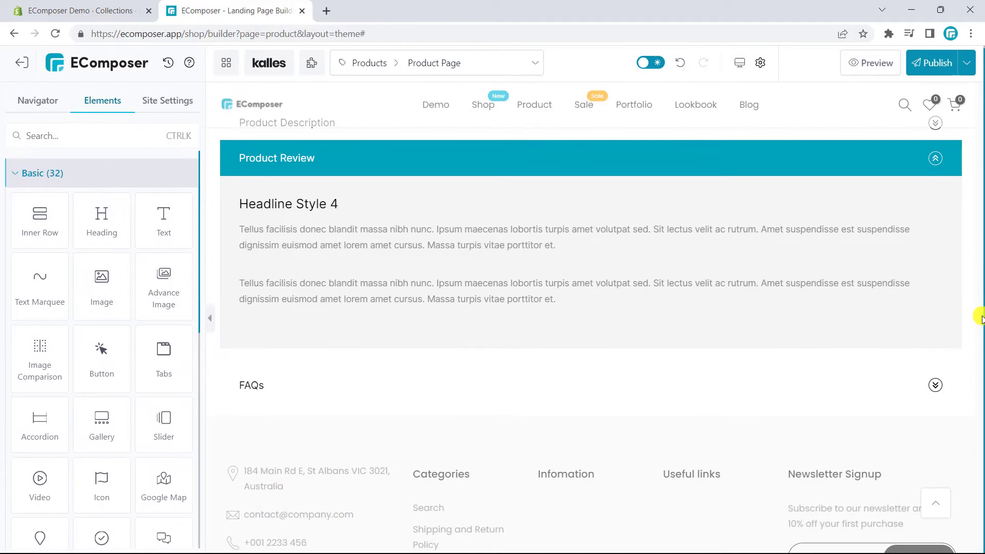
Add an empty one-column section below the accordion
{"action": "scroll", "coordinate": [972, 316], "scroll_direction": "down", "scroll_amount": 1}
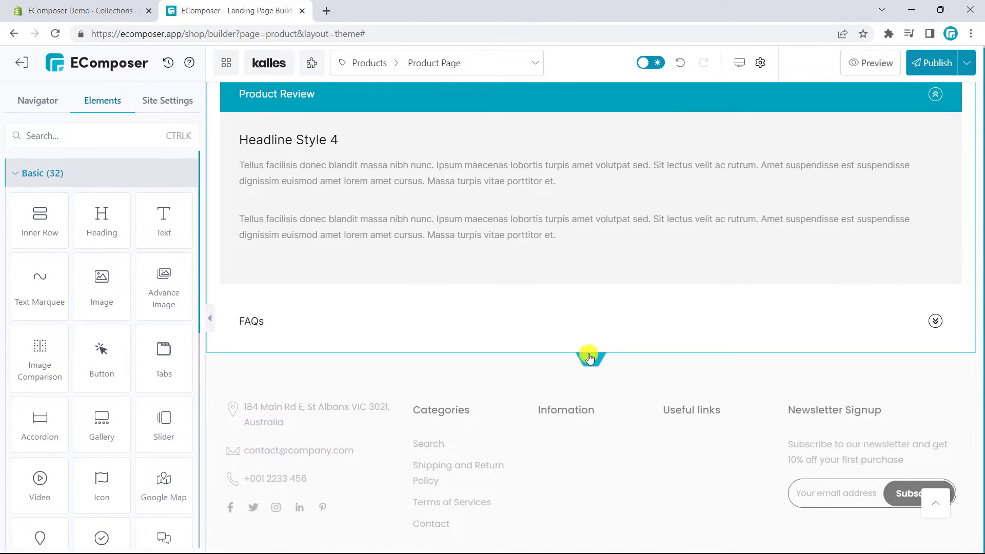
{"action": "left_click", "coordinate": [590, 361]}
{"action": "left_click", "coordinate": [466, 357]}
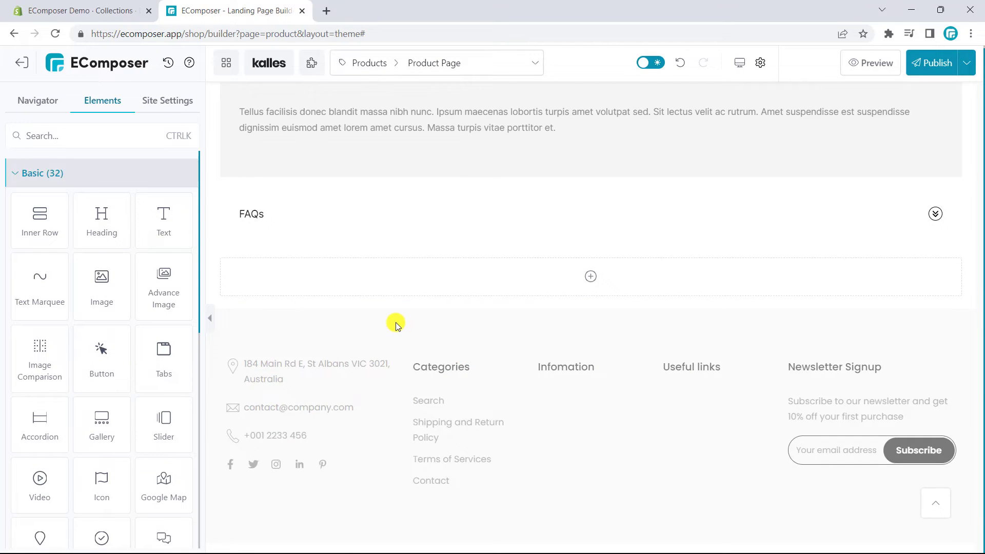
Install the Judge.me - Star Rating and Judge.me - Review Widget extensions from the Extension Library
{"action": "scroll", "coordinate": [158, 295], "scroll_direction": "down", "scroll_amount": 5}
{"action": "scroll", "coordinate": [157, 295], "scroll_direction": "down", "scroll_amount": 3}
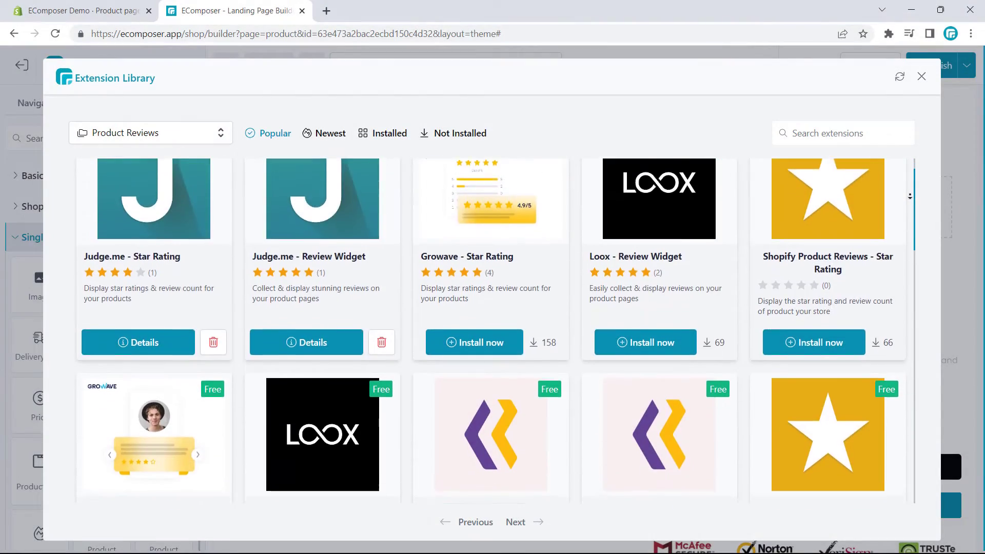
{"action": "scroll", "coordinate": [909, 196], "scroll_direction": "down", "scroll_amount": 5}
{"action": "scroll", "coordinate": [910, 196], "scroll_direction": "down", "scroll_amount": 5}
{"action": "scroll", "coordinate": [910, 197], "scroll_direction": "down", "scroll_amount": 5}
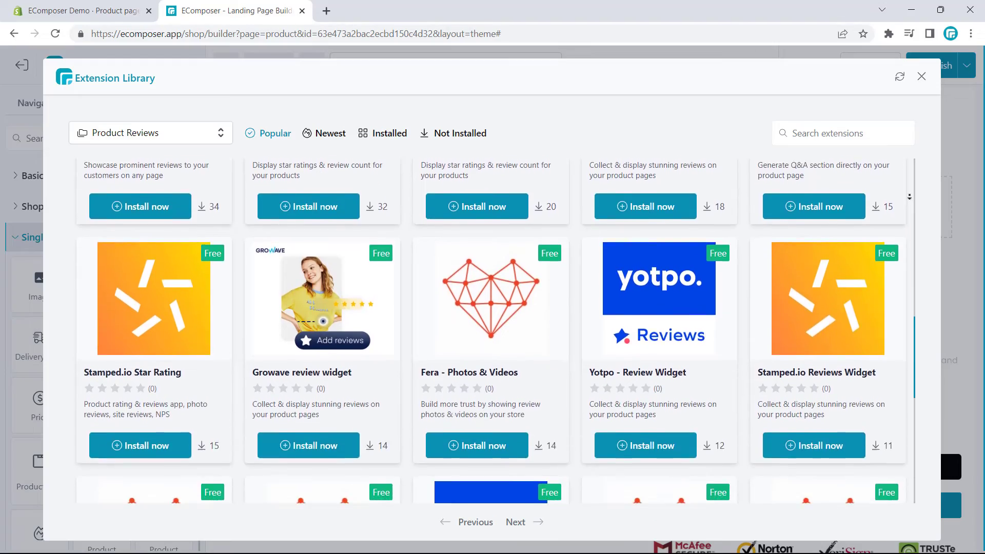
{"action": "scroll", "coordinate": [910, 197], "scroll_direction": "down", "scroll_amount": 5}
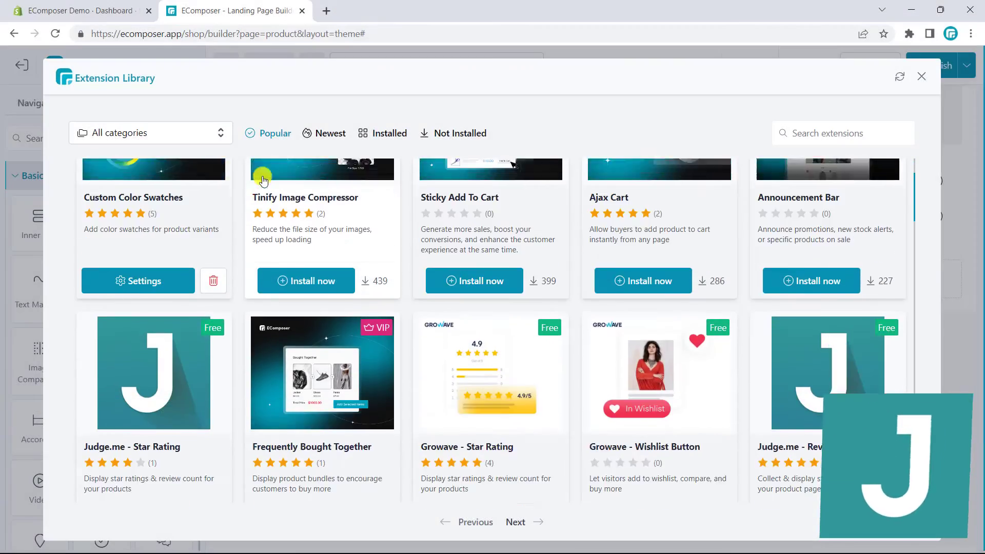
{"action": "scroll", "coordinate": [215, 378], "scroll_direction": "down", "scroll_amount": 2}
{"action": "left_click", "coordinate": [153, 434]}
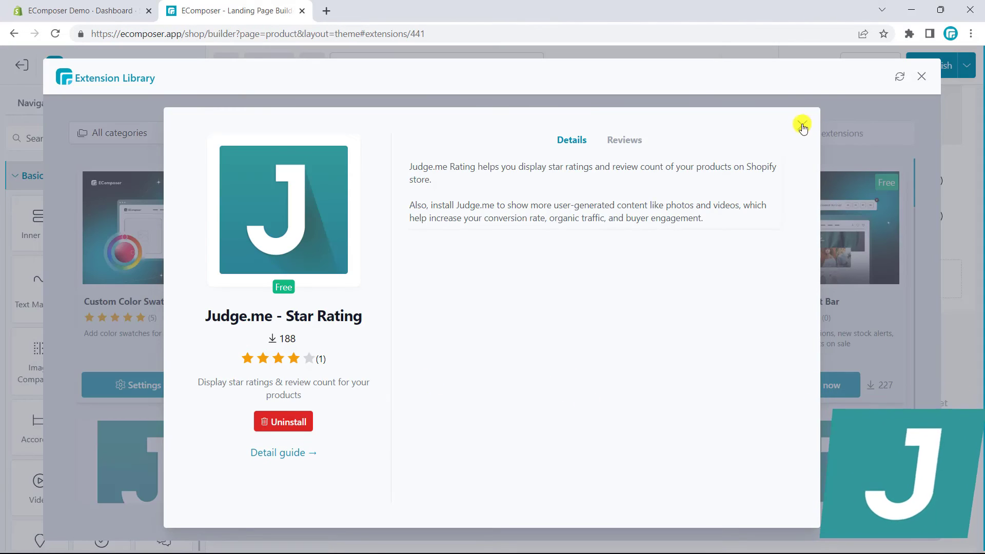
{"action": "left_click", "coordinate": [800, 123]}
{"action": "scroll", "coordinate": [771, 303], "scroll_direction": "down", "scroll_amount": 2}
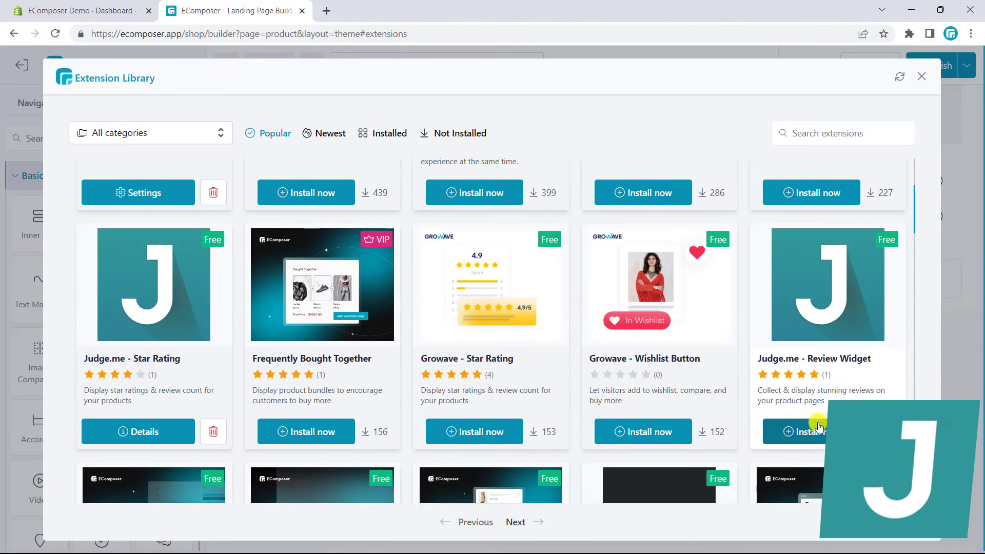
{"action": "left_click", "coordinate": [806, 429]}
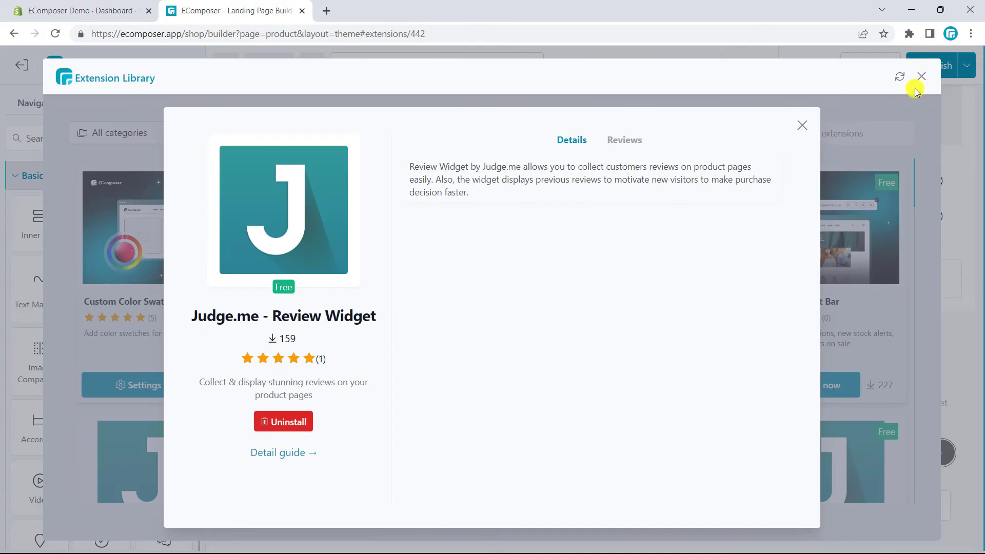
{"action": "left_click", "coordinate": [919, 78]}
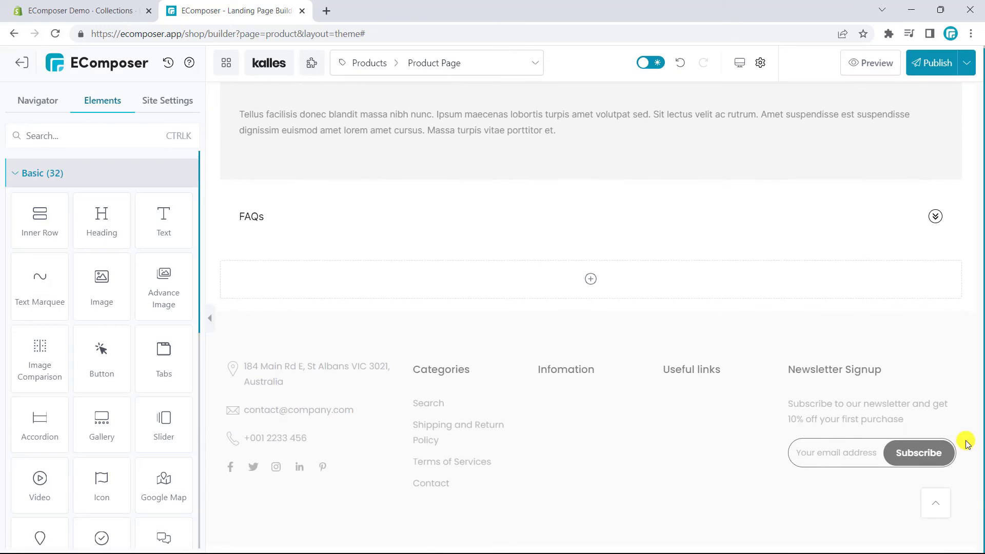
Place the Judge.me Review Widget in the empty section and the Star Rating under the Backpack title
{"action": "left_click", "coordinate": [60, 177]}
{"action": "left_click", "coordinate": [56, 296]}
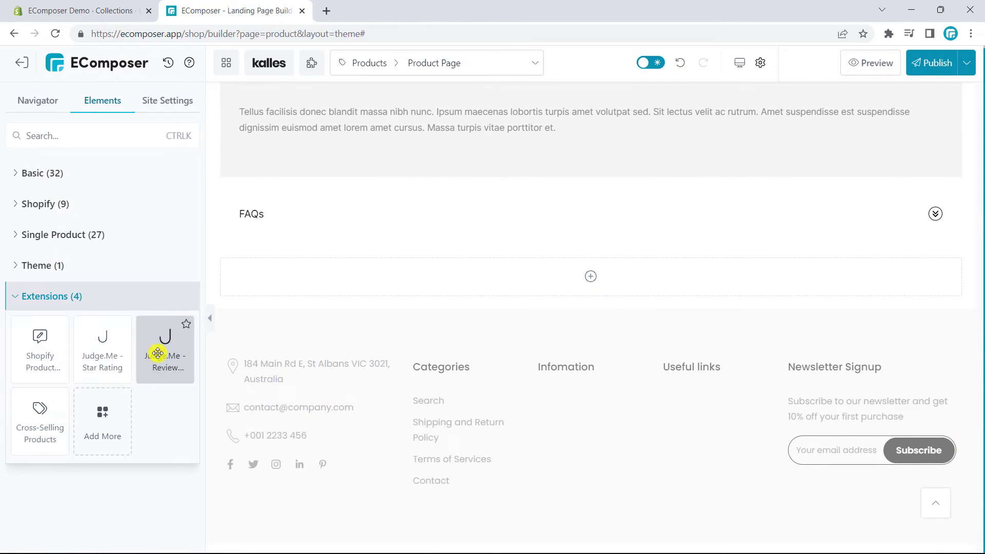
{"action": "left_click_drag", "start_coordinate": [165, 336], "coordinate": [390, 288]}
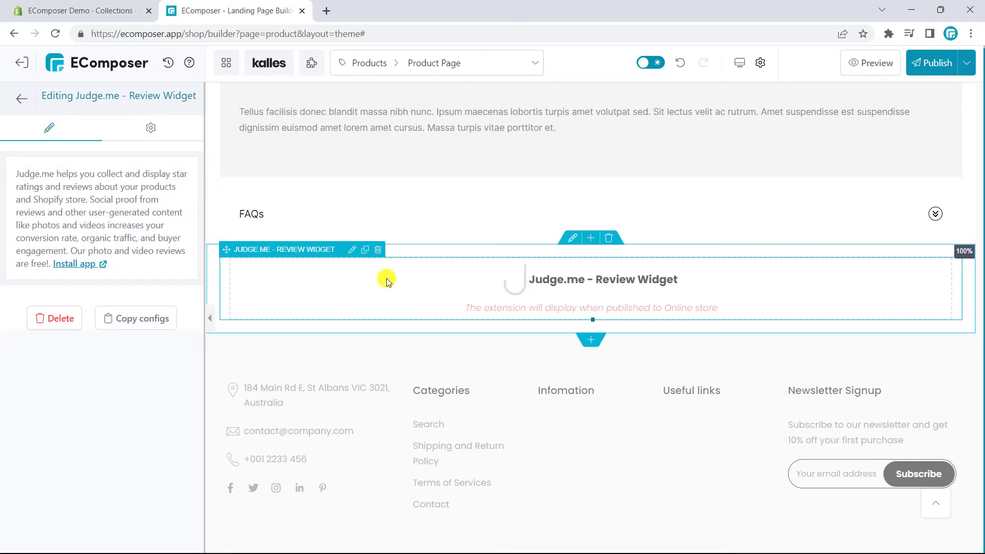
{"action": "scroll", "coordinate": [492, 295], "scroll_direction": "up", "scroll_amount": 15}
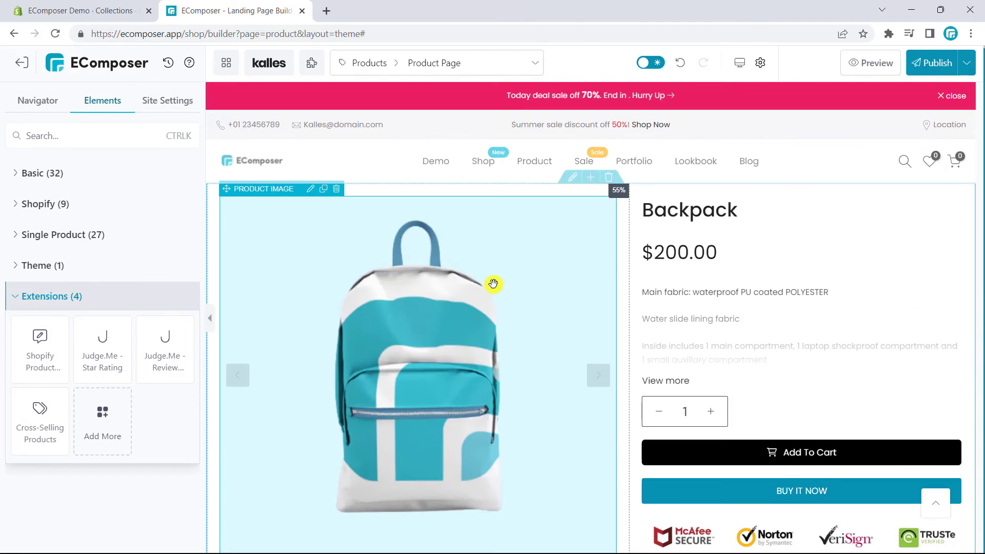
{"action": "left_click_drag", "start_coordinate": [102, 338], "coordinate": [737, 229]}
{"action": "left_click", "coordinate": [824, 169]}
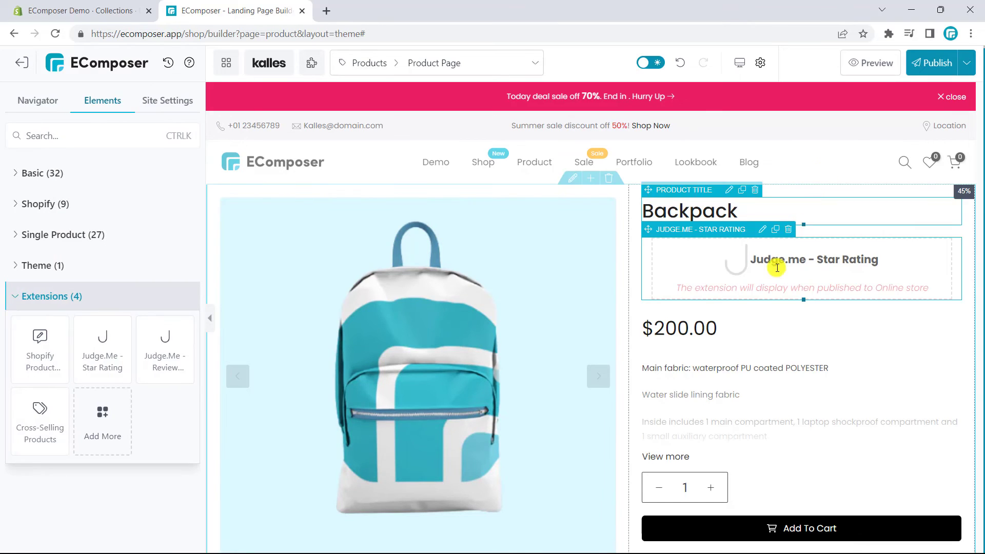
Start publishing the page as a new template
{"action": "scroll", "coordinate": [804, 359], "scroll_direction": "down", "scroll_amount": 20}
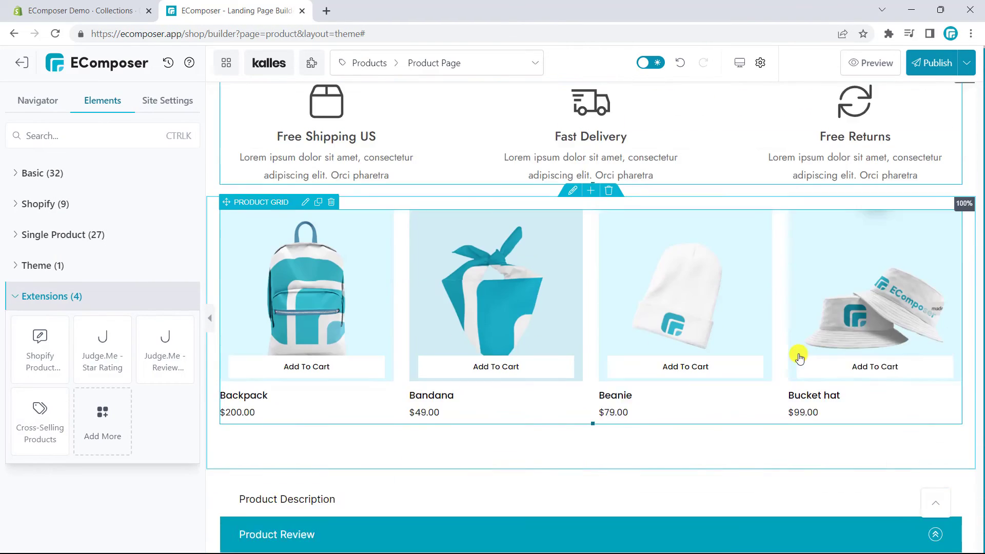
{"action": "scroll", "coordinate": [792, 329], "scroll_direction": "up", "scroll_amount": 20}
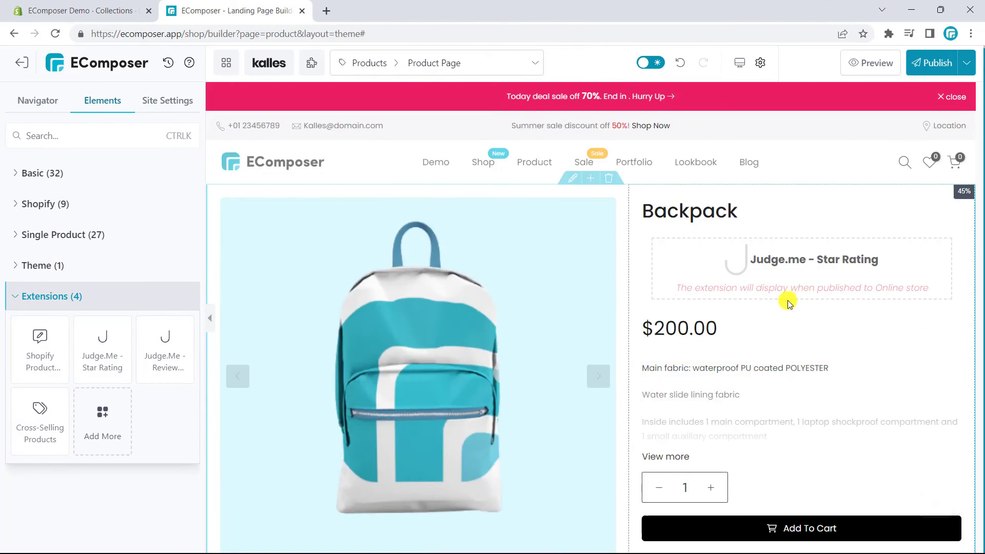
{"action": "left_click", "coordinate": [930, 72]}
Assign the template to all products, overwriting the theme template, and save and publish it
{"action": "scroll", "coordinate": [671, 253], "scroll_direction": "down", "scroll_amount": 2}
{"action": "left_click", "coordinate": [647, 314]}
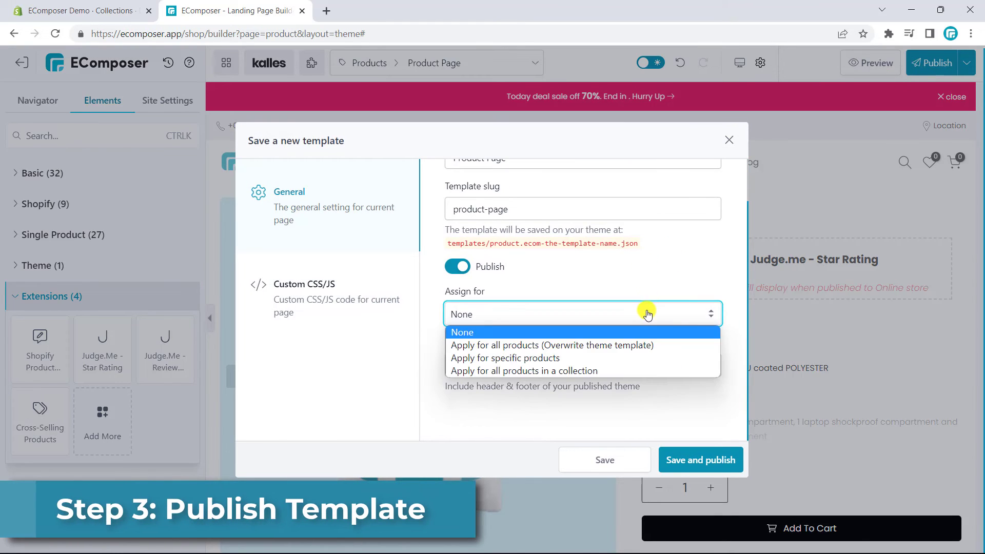
{"action": "left_click", "coordinate": [595, 345]}
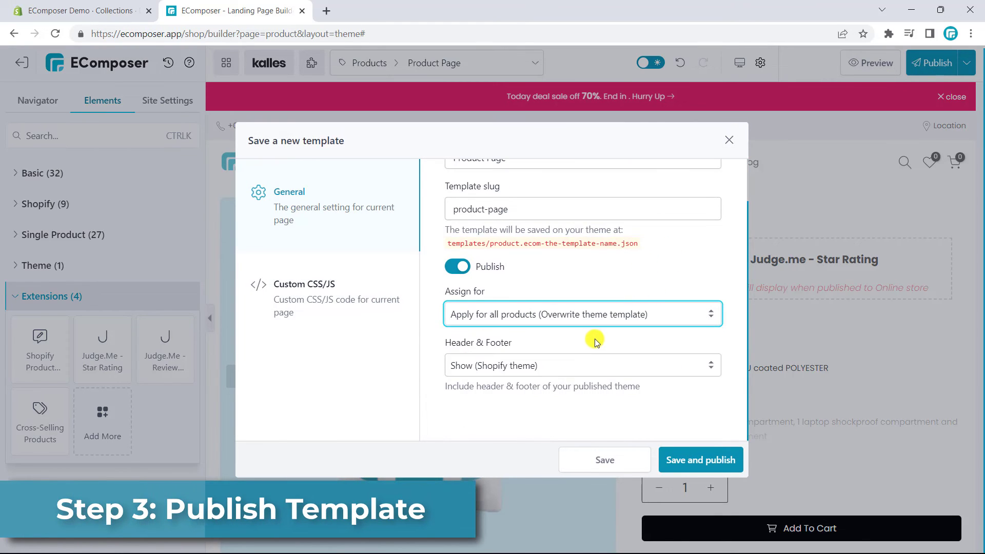
{"action": "left_click", "coordinate": [688, 458]}
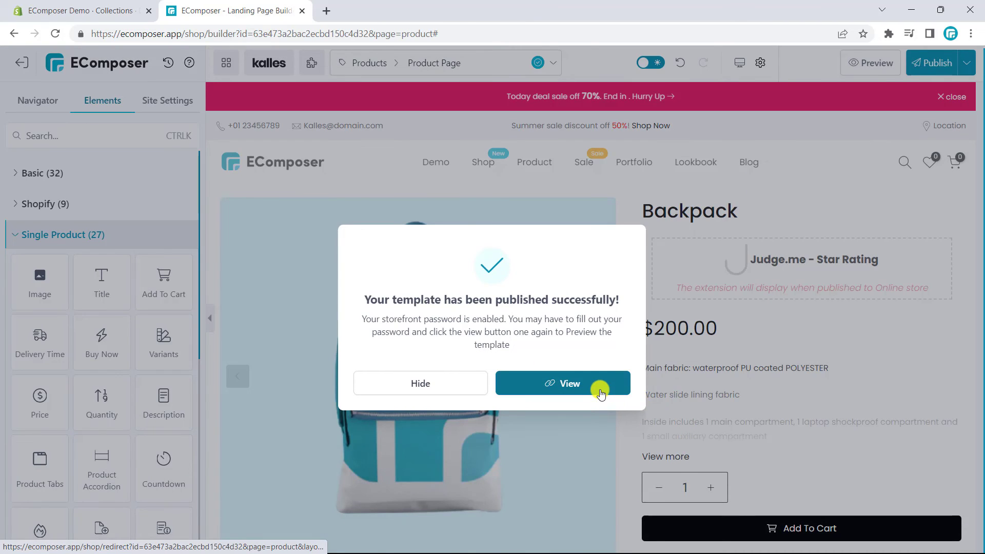
View the live Backpack page and check the Product Review section's five-star rating with 2 reviews
{"action": "left_click", "coordinate": [601, 394]}
{"action": "scroll", "coordinate": [747, 172], "scroll_direction": "down", "scroll_amount": 6}
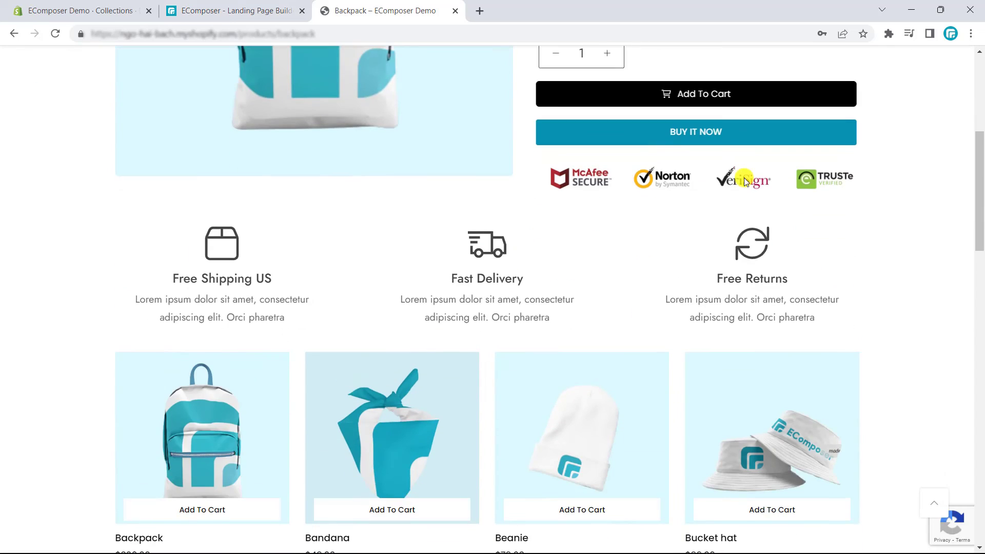
{"action": "scroll", "coordinate": [746, 182], "scroll_direction": "down", "scroll_amount": 9}
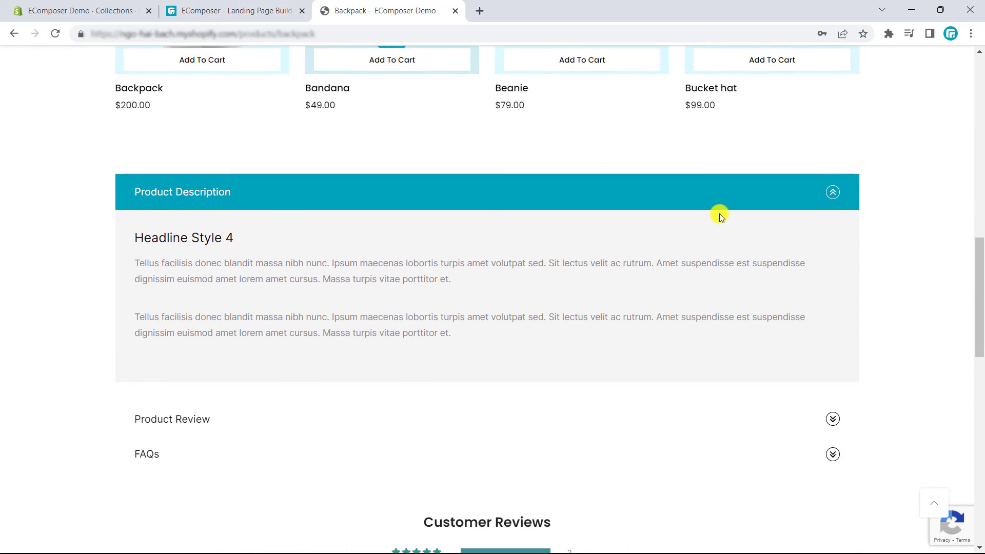
{"action": "scroll", "coordinate": [719, 213], "scroll_direction": "down", "scroll_amount": 3}
{"action": "left_click", "coordinate": [526, 281]}
{"action": "scroll", "coordinate": [441, 290], "scroll_direction": "down", "scroll_amount": 3}
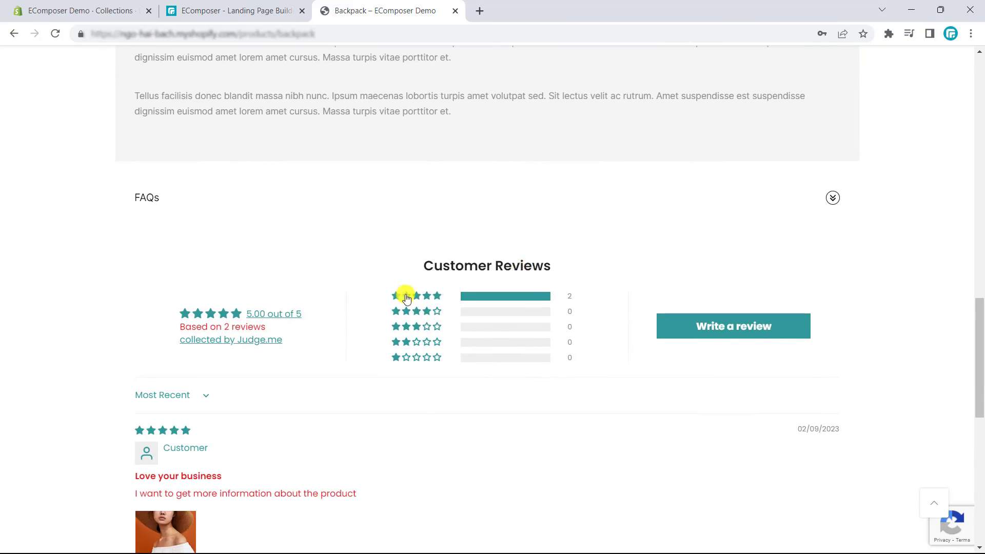
{"action": "scroll", "coordinate": [486, 275], "scroll_direction": "down", "scroll_amount": 5}
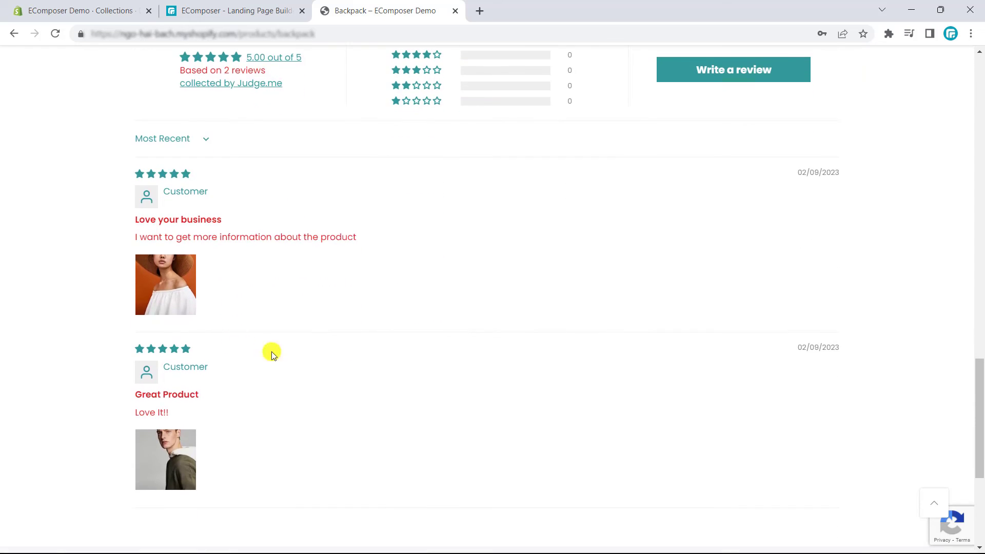
{"action": "scroll", "coordinate": [765, 266], "scroll_direction": "up", "scroll_amount": 1}
{"action": "scroll", "coordinate": [765, 266], "scroll_direction": "up", "scroll_amount": 15}
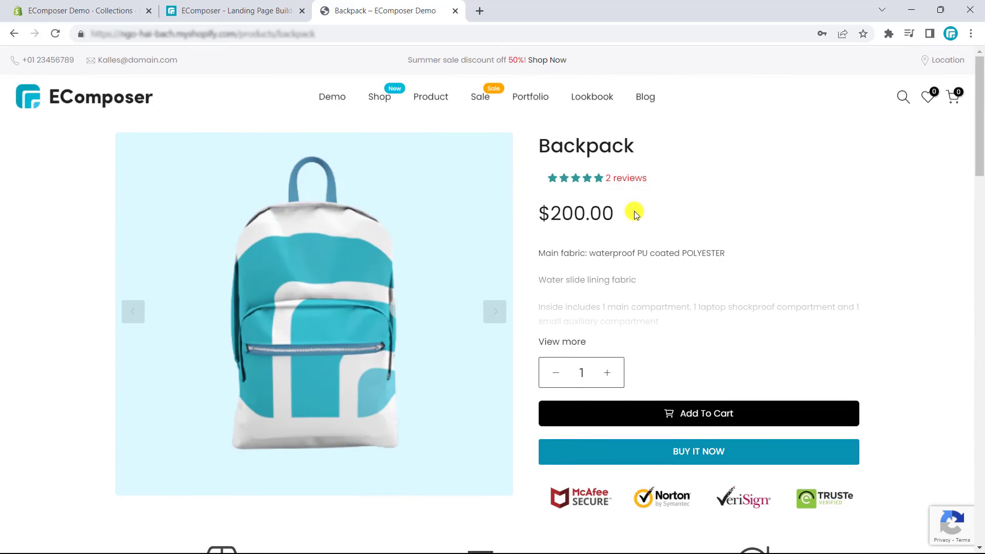